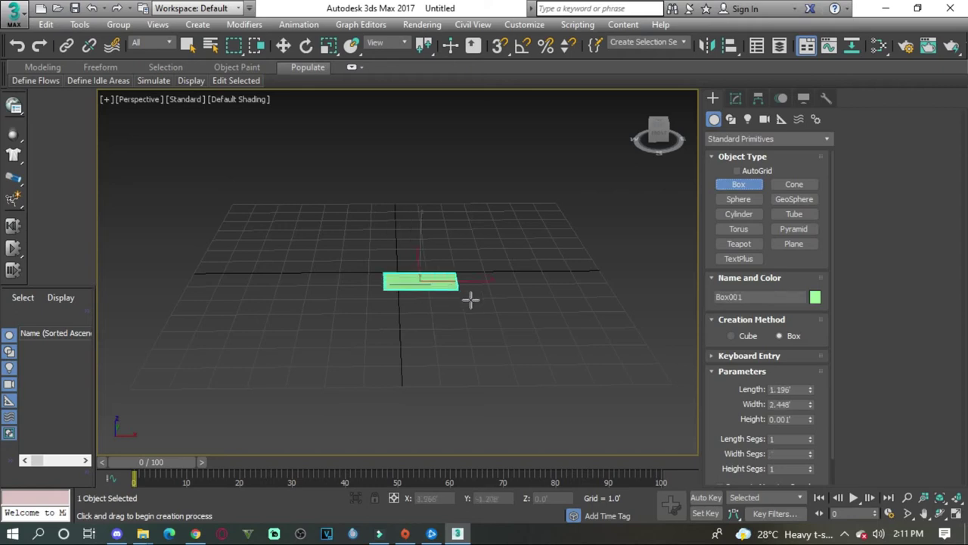
# - Draw a flat box on the ground grid and convert it to Editable Poly
pyautogui.click(486, 288)
pyautogui.press('F4')
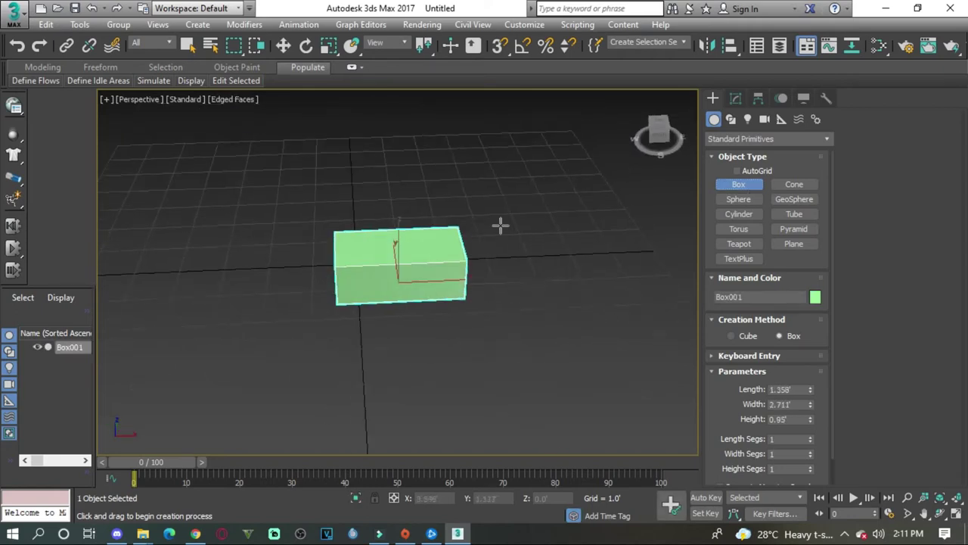
pyautogui.rightClick(501, 225)
pyautogui.rightClick(450, 276)
pyautogui.click(605, 424)
# - Select the box's edge loops and chamfer them into rounded brick edges
pyautogui.click(748, 348)
pyautogui.click(423, 266)
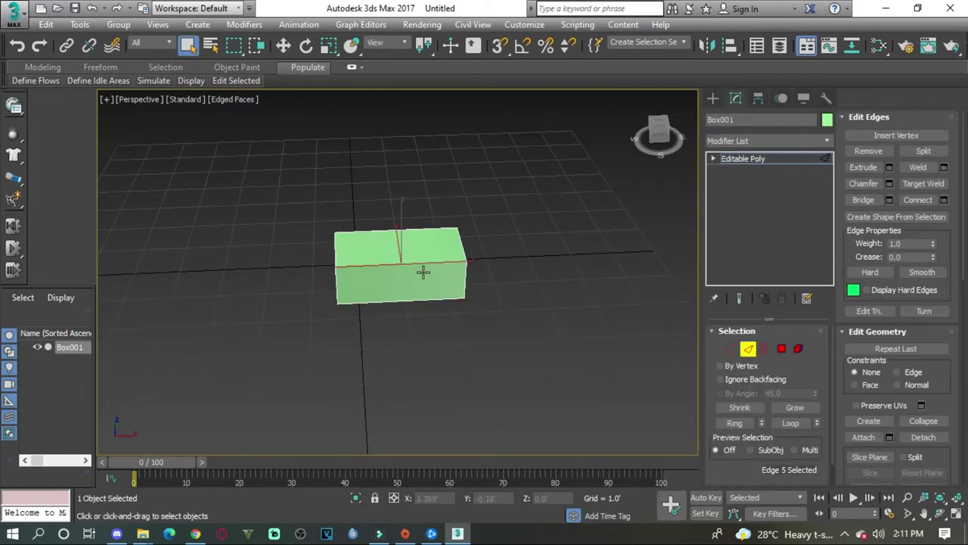
pyautogui.click(788, 423)
pyautogui.keyDown('alt'); pyautogui.moveTo(469, 318); pyautogui.dragTo(510, 293, button='middle'); pyautogui.keyUp('alt')
pyautogui.click(889, 183)
pyautogui.click(405, 402)
pyautogui.keyDown('alt'); pyautogui.moveTo(537, 350); pyautogui.dragTo(527, 327, button='middle'); pyautogui.keyUp('alt')
pyautogui.click(889, 183)
pyautogui.click(405, 401)
pyautogui.keyDown('alt'); pyautogui.moveTo(572, 222); pyautogui.dragTo(553, 329, button='middle'); pyautogui.keyUp('alt')
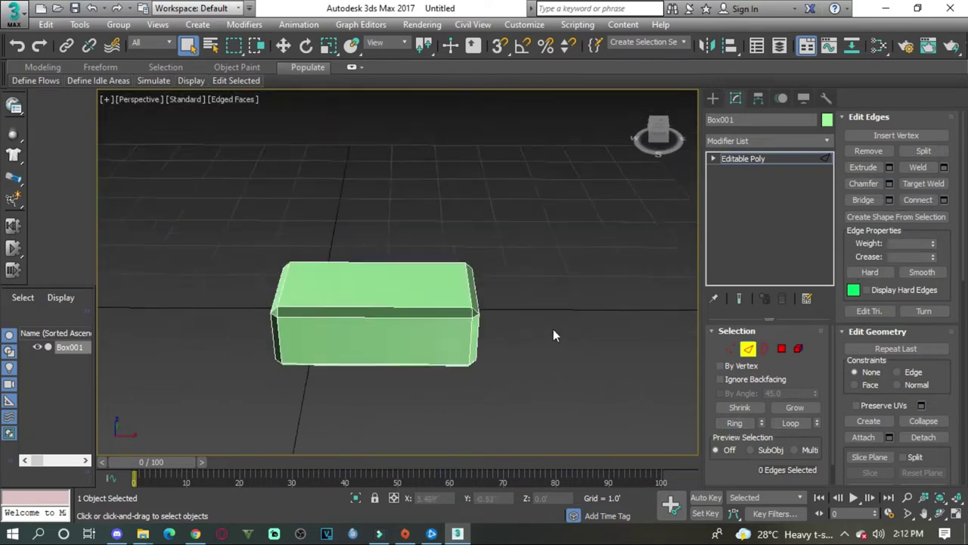
# - Shift-move a copy of the brick element beside the original
pyautogui.click(799, 349)
pyautogui.press('w')
pyautogui.keyDown('shift'); pyautogui.moveTo(425, 302); pyautogui.dragTo(555, 305); pyautogui.keyUp('shift')
# - Confirm the brick element clone and check the pair in the front view
pyautogui.click(540, 279)
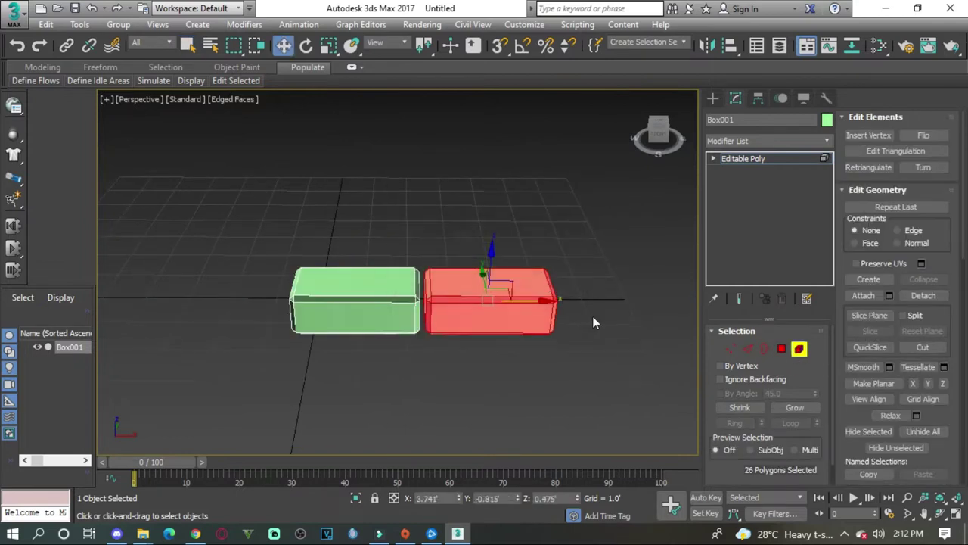
pyautogui.click(593, 322)
pyautogui.keyDown('alt'); pyautogui.moveTo(593, 322); pyautogui.dragTo(559, 302, button='middle'); pyautogui.keyUp('alt')
pyautogui.press('1')
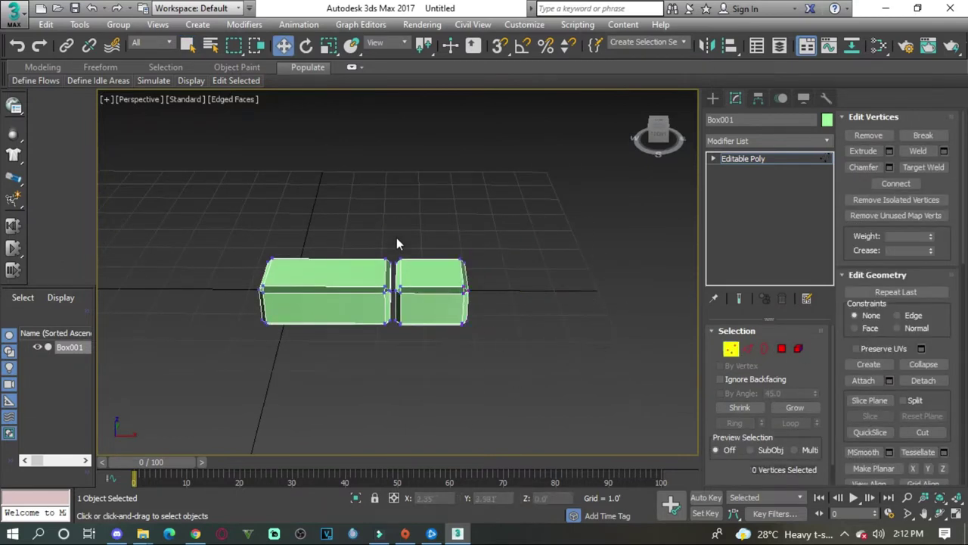
pyautogui.hotkey('alt', 'w')
pyautogui.click(528, 203)
pyautogui.hotkey('alt', 'w')
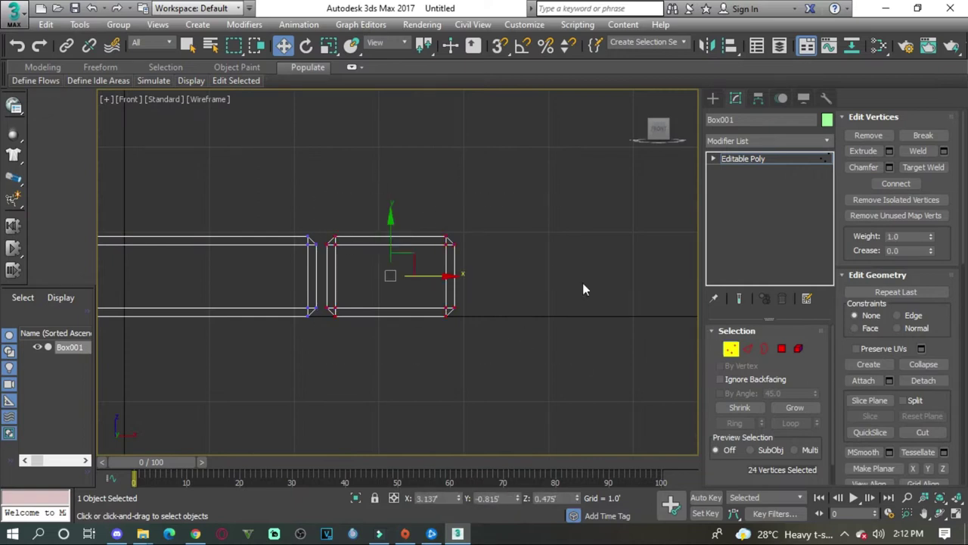
pyautogui.press('p')
# - Shift-drag more element copies of the bricks to the right, then undo them
pyautogui.click(800, 348)
pyautogui.scroll(-2, 277, 199)
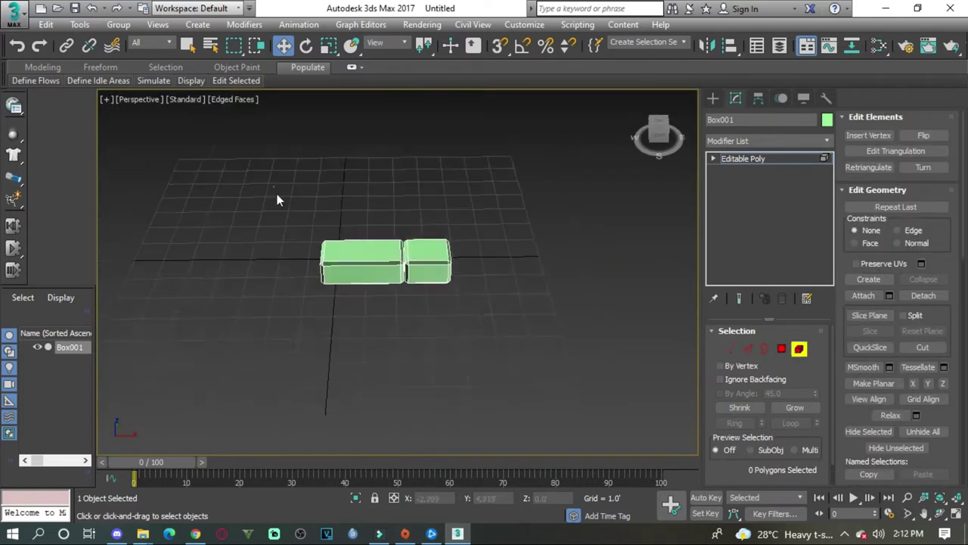
pyautogui.click(542, 289)
pyautogui.keyDown('shift'); pyautogui.moveTo(541, 290); pyautogui.dragTo(516, 290); pyautogui.keyUp('shift')
pyautogui.click(537, 281)
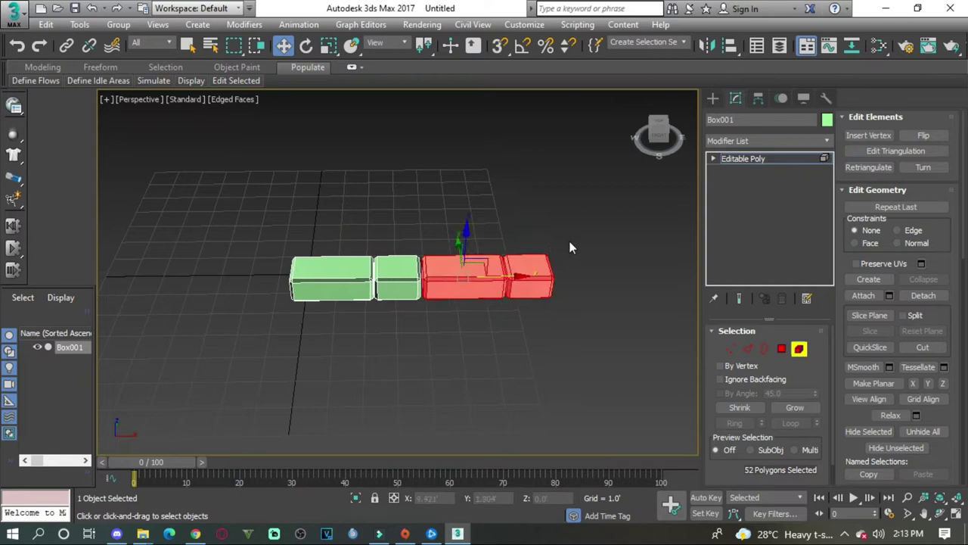
pyautogui.hotkey('alt', 'w')
pyautogui.hotkey('alt', 'w')
pyautogui.moveTo(513, 288); pyautogui.dragTo(462, 320, button='middle')
pyautogui.keyDown('shift'); pyautogui.moveTo(438, 310); pyautogui.dragTo(623, 307); pyautogui.keyUp('shift')
pyautogui.click(540, 283)
pyautogui.hotkey('ctrl', 'z')
pyautogui.hotkey('ctrl', 'z')
# - Clone the brick object rightward as copies Box002 through Box006, then reselect Box001
pyautogui.keyDown('shift'); pyautogui.moveTo(370, 335); pyautogui.dragTo(548, 332); pyautogui.keyUp('shift')
pyautogui.click(534, 327)
pyautogui.keyDown('shift'); pyautogui.moveTo(358, 336); pyautogui.dragTo(542, 333); pyautogui.keyUp('shift')
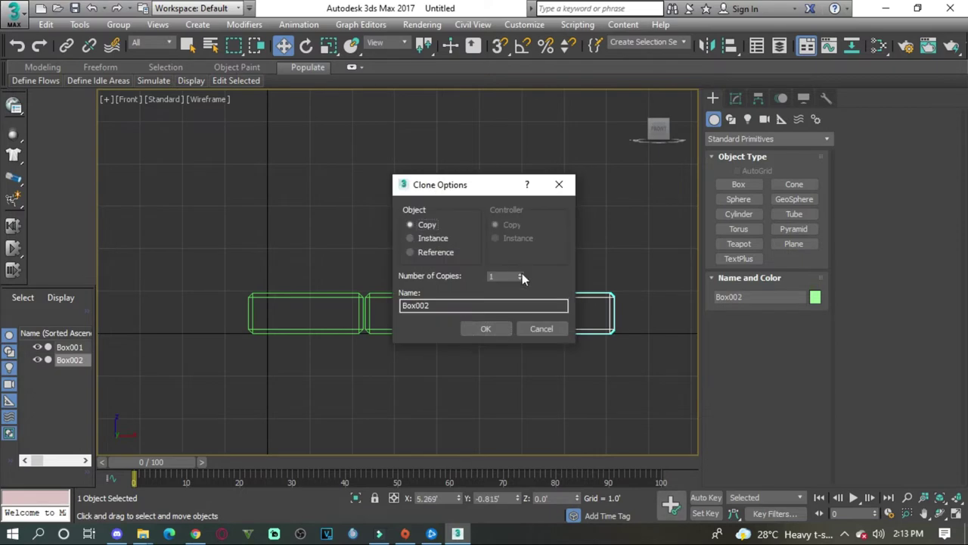
pyautogui.click(485, 329)
pyautogui.press('p')
pyautogui.scroll(3, 424, 356)
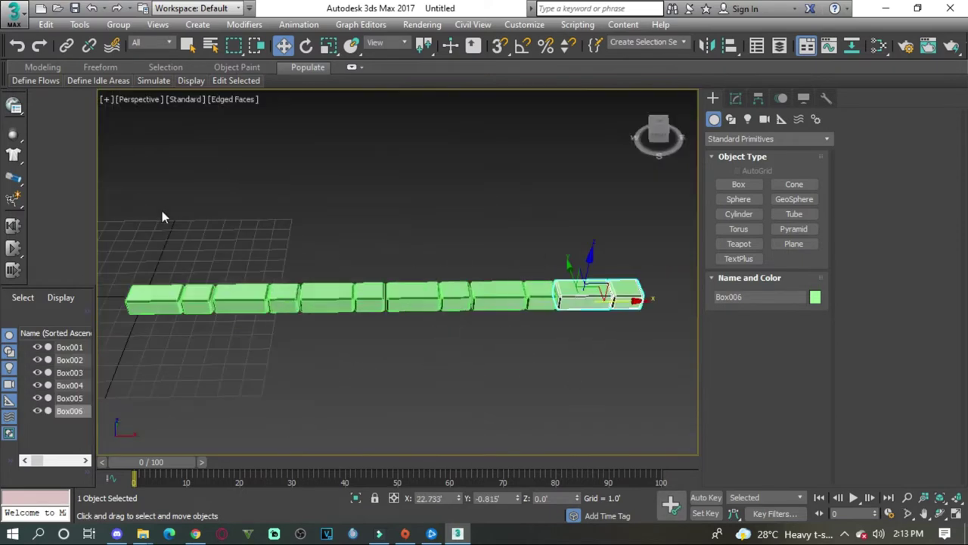
pyautogui.click(166, 298)
pyautogui.click(734, 100)
# - Bend the brick row to 358.5° so it closes into a ring
pyautogui.moveTo(805, 359); pyautogui.dragTo(805, 356)
pyautogui.press('t')
pyautogui.scroll(3, 503, 241)
pyautogui.moveTo(500, 121); pyautogui.dragTo(503, 241, button='middle')
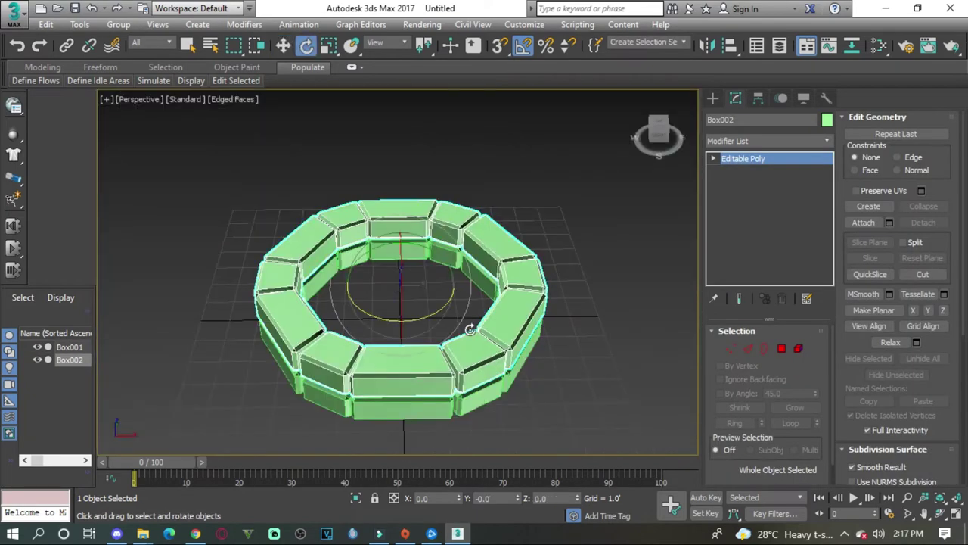
# - Scale the ring copy to about 84% and lower it onto the course below
pyautogui.press('r')
pyautogui.moveTo(390, 276); pyautogui.dragTo(437, 293)
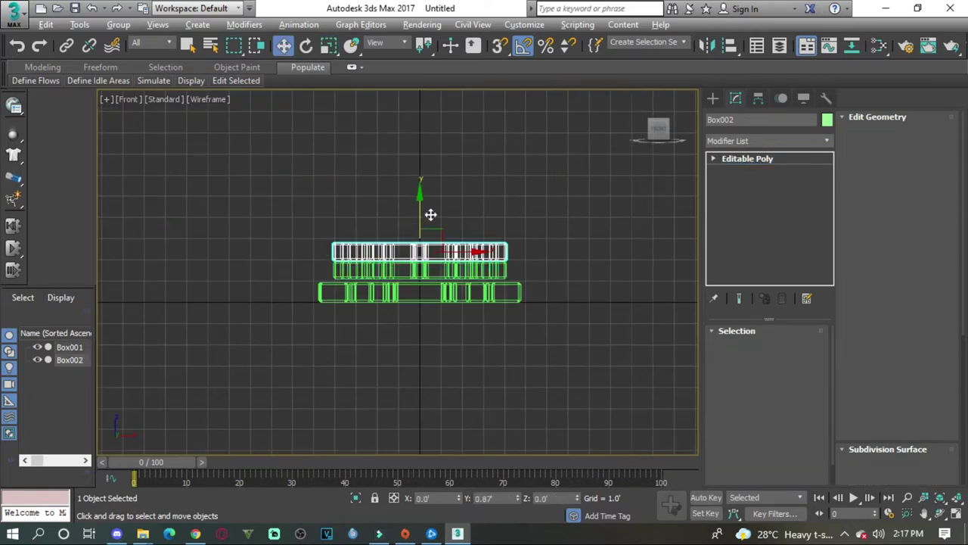
pyautogui.moveTo(447, 155); pyautogui.dragTo(448, 162)
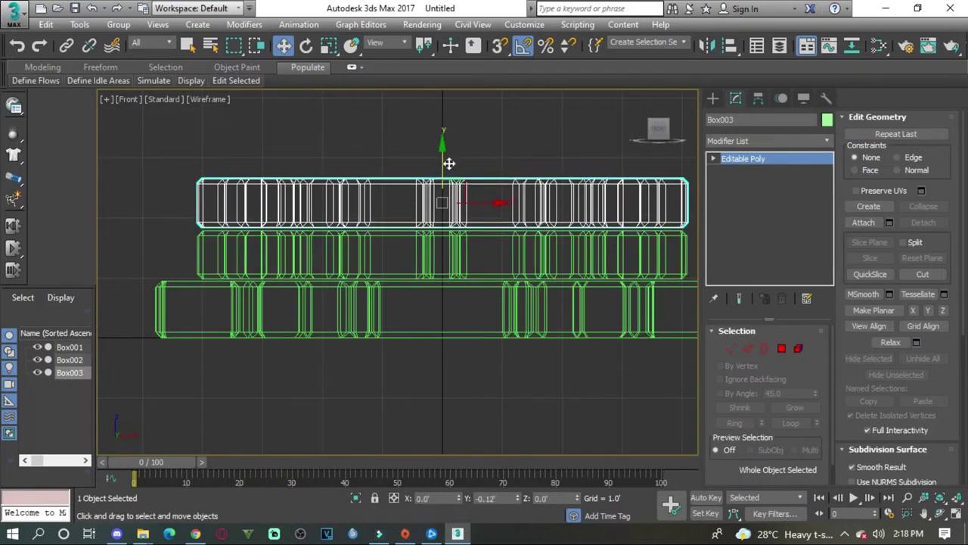
pyautogui.hotkey('alt', 'w')
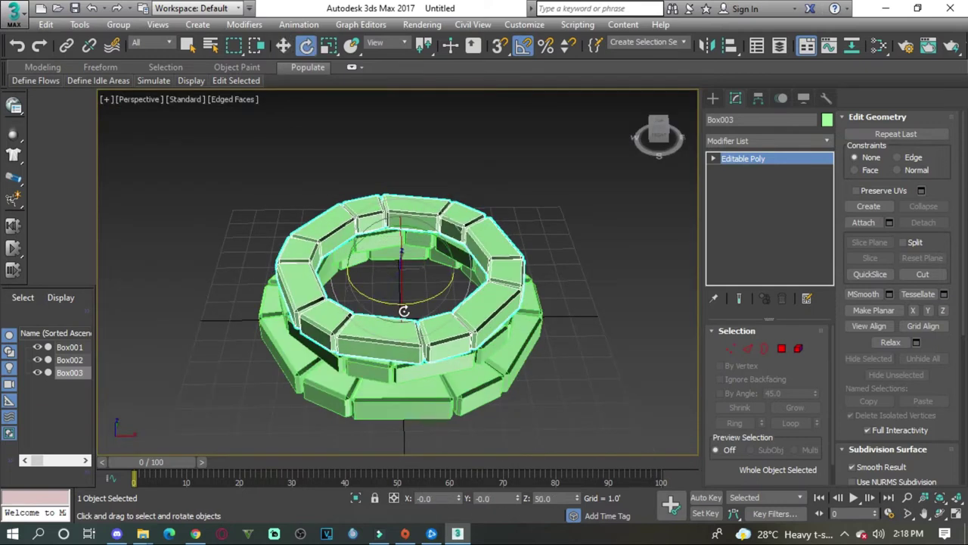
pyautogui.hotkey('alt', 'w')
pyautogui.hotkey('alt', 'w')
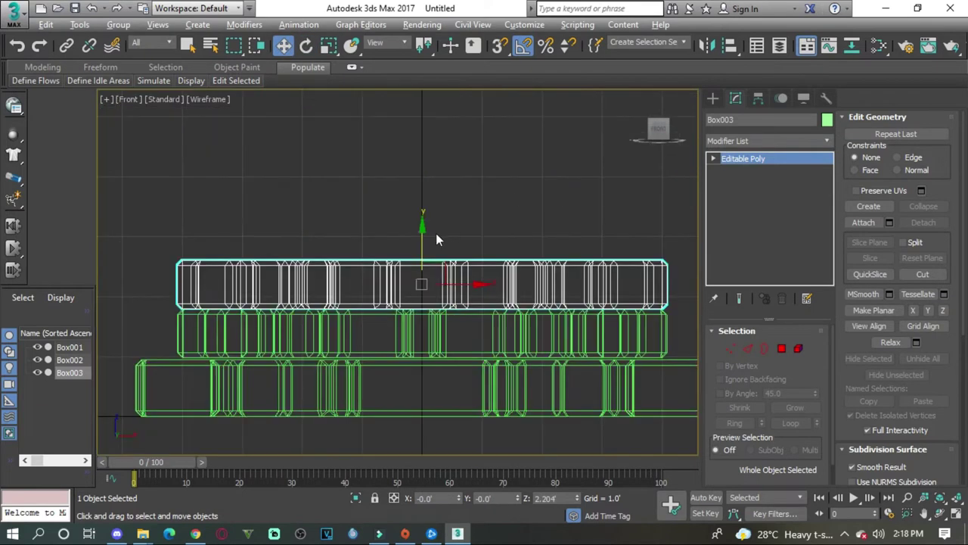
# - Shift-lift another ring copy and rotate it to stagger the bricks
pyautogui.keyDown('shift'); pyautogui.moveTo(431, 195); pyautogui.dragTo(432, 201); pyautogui.keyUp('shift')
pyautogui.click(490, 330)
pyautogui.press('p')
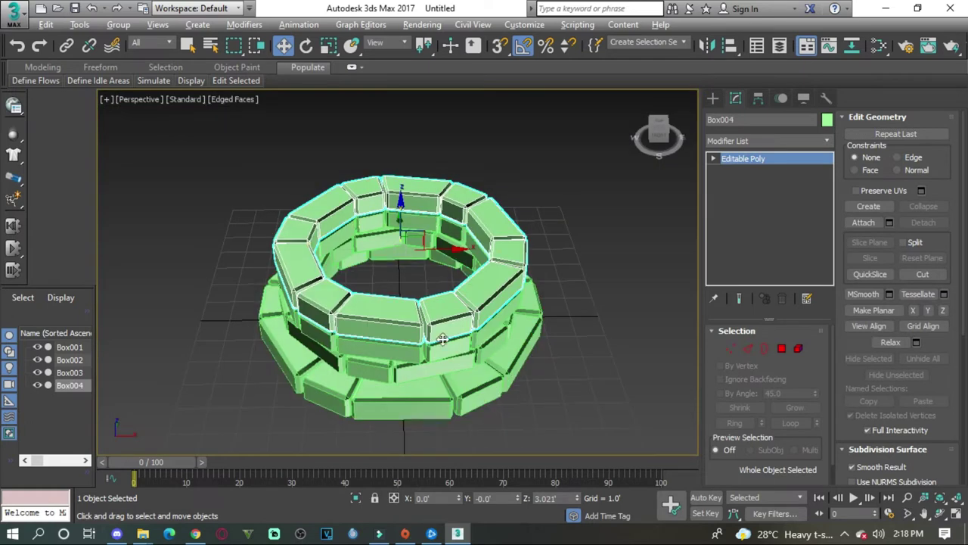
pyautogui.press('e')
pyautogui.moveTo(393, 292); pyautogui.dragTo(375, 274)
pyautogui.click(375, 275)
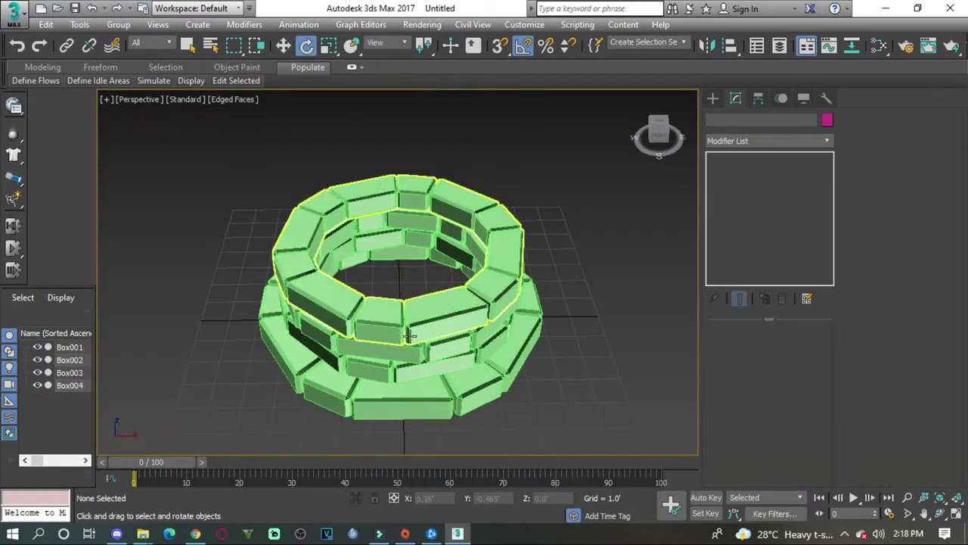
pyautogui.keyDown('alt'); pyautogui.moveTo(375, 274); pyautogui.dragTo(454, 333, button='middle'); pyautogui.keyUp('alt')
pyautogui.click(454, 333)
pyautogui.press('w')
pyautogui.hotkey('alt', 'w')
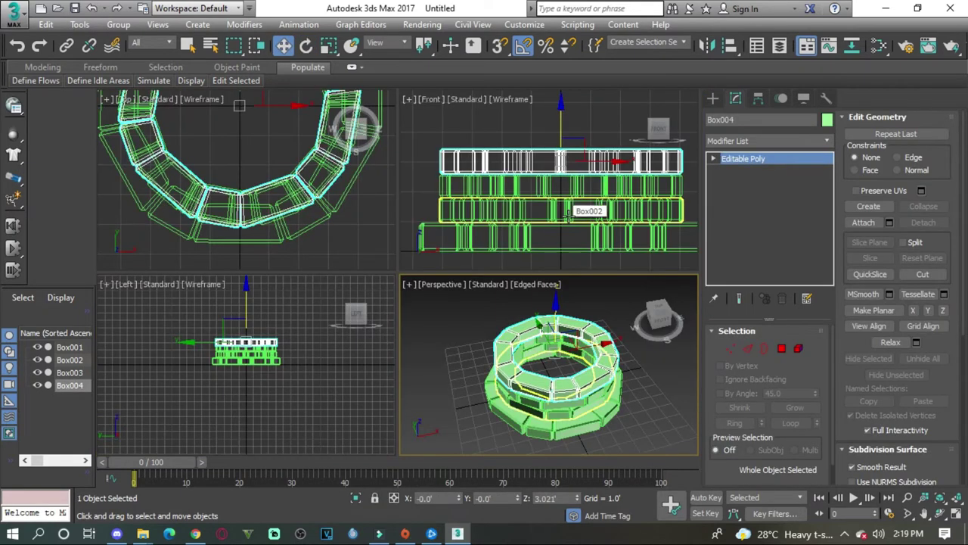
# - Attach the upper brick rings to the bottom ring Box001
pyautogui.click(536, 192)
pyautogui.hotkey('alt', 'w')
pyautogui.scroll(-3, 538, 220)
pyautogui.hotkey('alt', 'w')
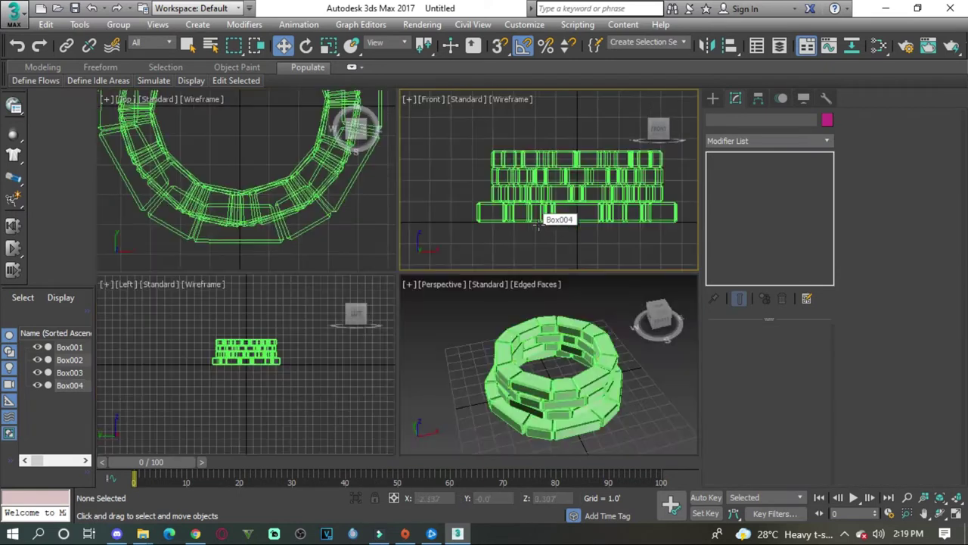
pyautogui.click(561, 211)
pyautogui.click(799, 348)
pyautogui.hotkey('ctrl', 'a')
pyautogui.click(860, 297)
pyautogui.click(575, 178)
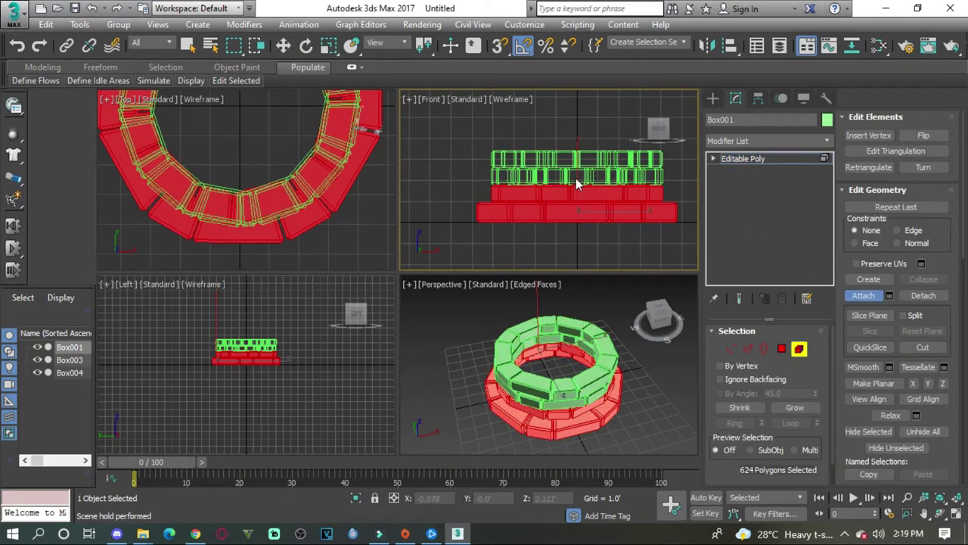
pyautogui.click(643, 198)
# - Add a TurboSmooth modifier to the merged well wall
pyautogui.rightClick(622, 349)
pyautogui.hotkey('alt', 'w')
pyautogui.scroll(-1, 811, 350)
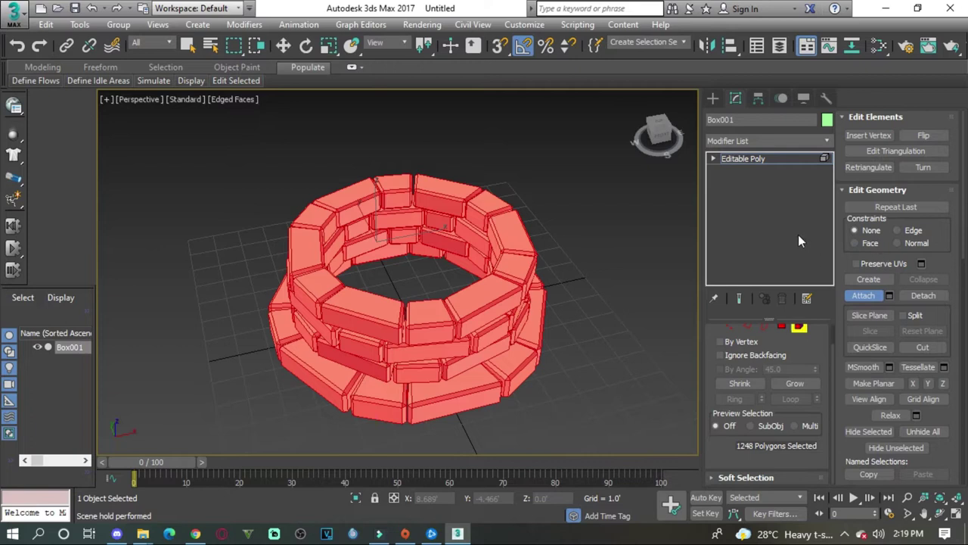
pyautogui.press('1')
pyautogui.press('w')
pyautogui.press('z')
pyautogui.click(786, 144)
pyautogui.press('t')
pyautogui.click(726, 287)
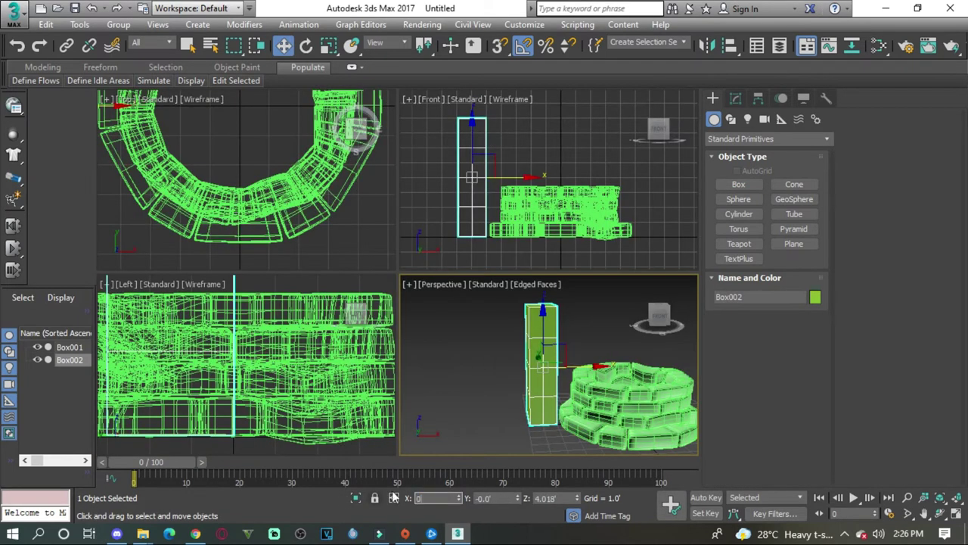
# - Commit the post's X position and set its length segment count
pyautogui.press('Return')
pyautogui.hotkey('alt', 'w')
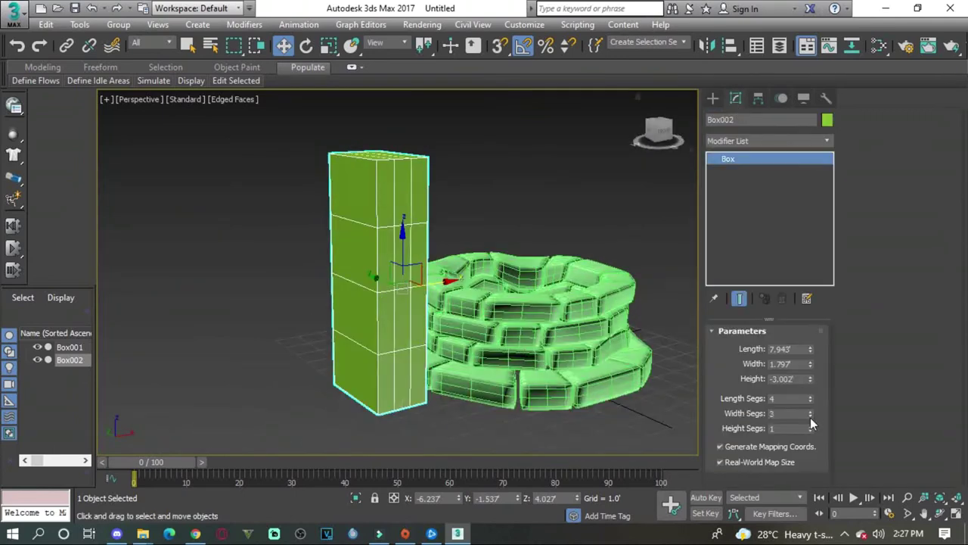
pyautogui.tripleClick(810, 396)
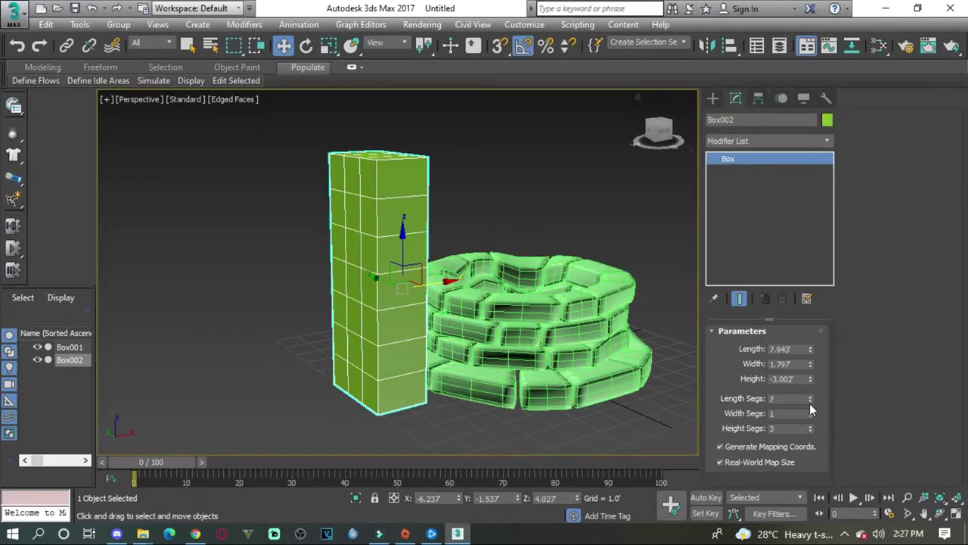
# - Convert the post to Editable Poly, select a vertex row, then undo the conversion
pyautogui.rightClick(408, 253)
pyautogui.click(494, 394)
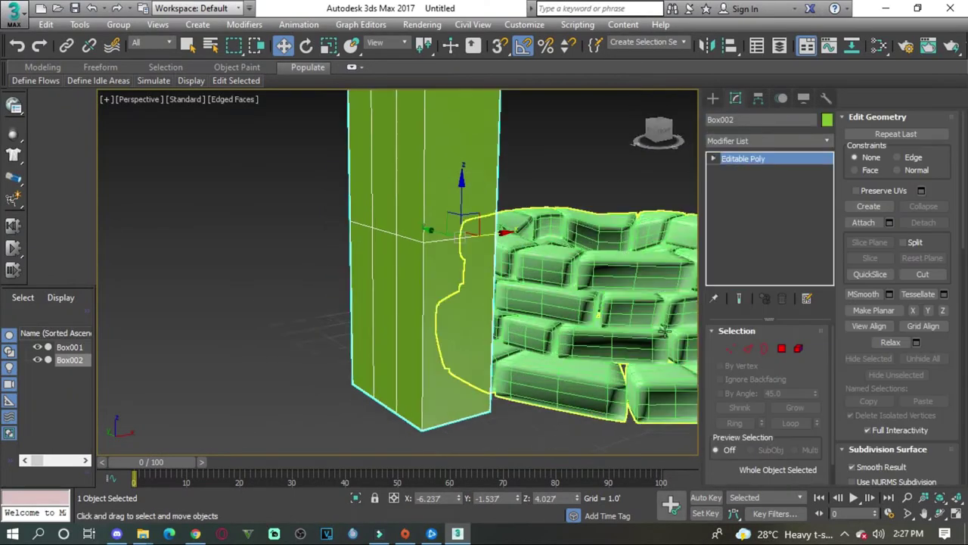
pyautogui.press('l')
pyautogui.press('1')
pyautogui.moveTo(363, 174); pyautogui.dragTo(522, 204)
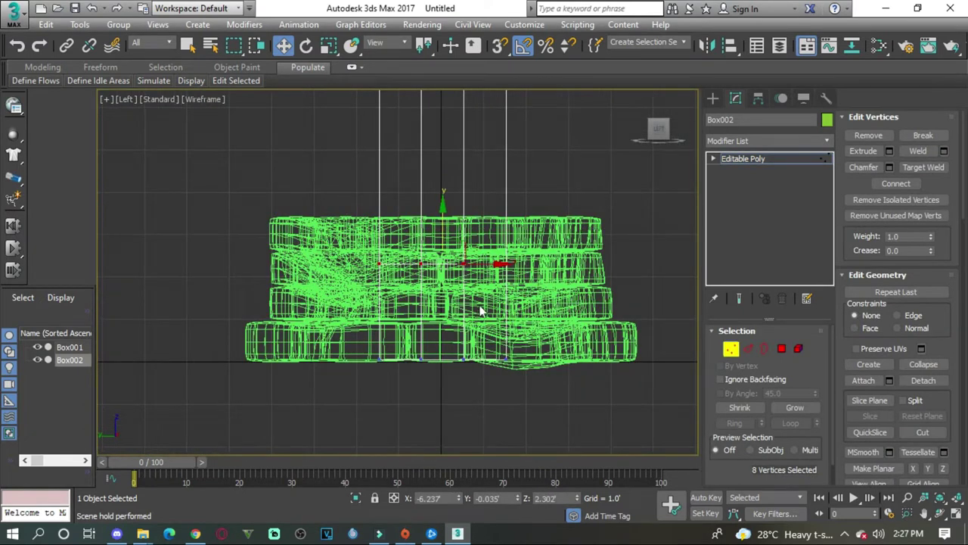
pyautogui.hotkey('ctrl', 'z')
pyautogui.hotkey('alt', 'w')
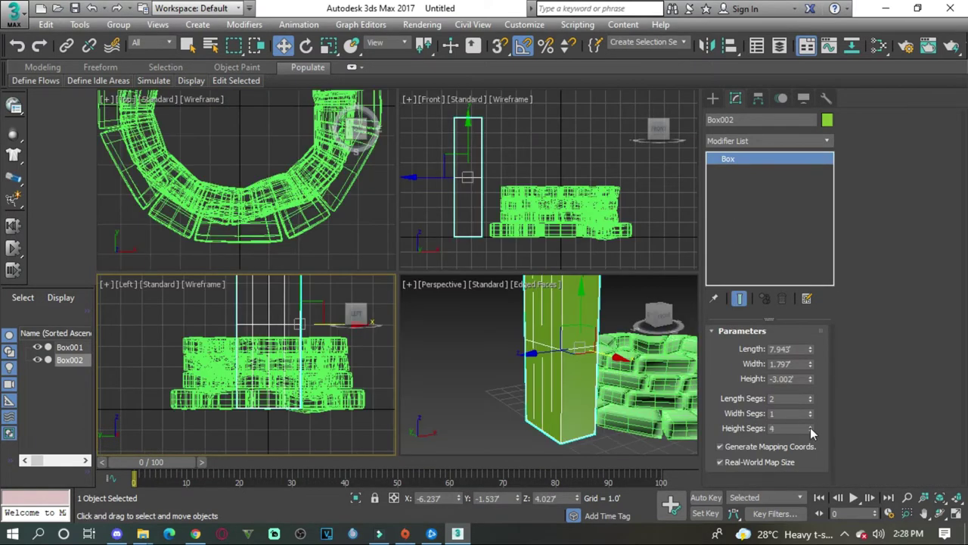
# - Convert the post Box002 to Editable Poly and select its middle vertex row in Left view
pyautogui.rightClick(581, 363)
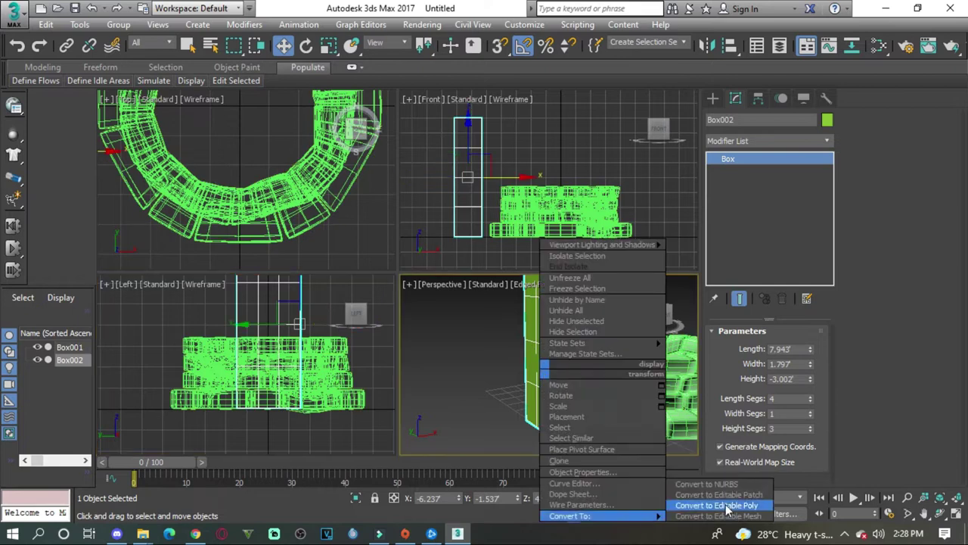
pyautogui.click(666, 502)
pyautogui.hotkey('alt', 'w')
pyautogui.click(731, 350)
pyautogui.press('l')
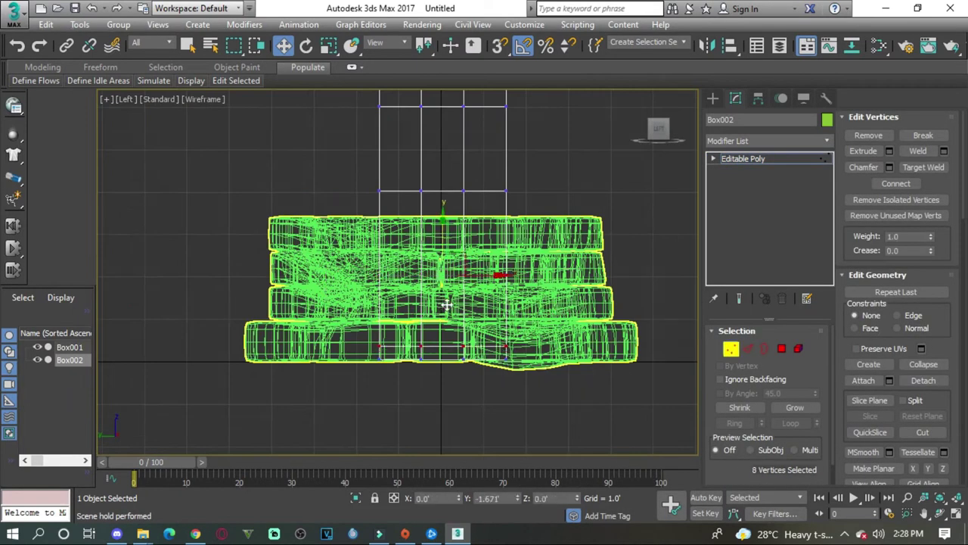
pyautogui.moveTo(363, 171); pyautogui.dragTo(522, 212)
pyautogui.moveTo(432, 146); pyautogui.dragTo(438, 190, button='middle')
# - Isolate the post so only it shows, and select one of its faces
pyautogui.scroll(2, 454, 197)
pyautogui.scroll(3, 469, 197)
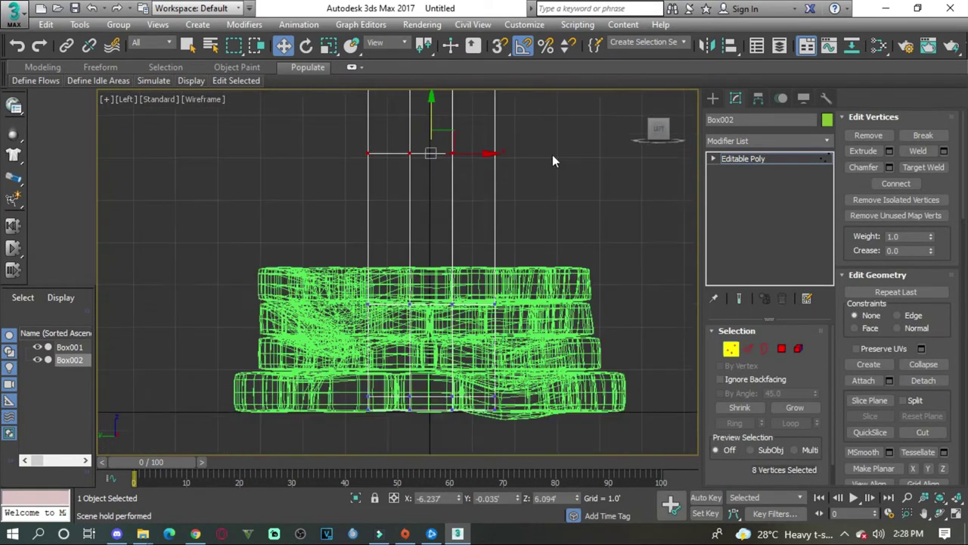
pyautogui.scroll(3, 484, 204)
pyautogui.rightClick(492, 206)
pyautogui.click(530, 93)
pyautogui.scroll(-3, 535, 281)
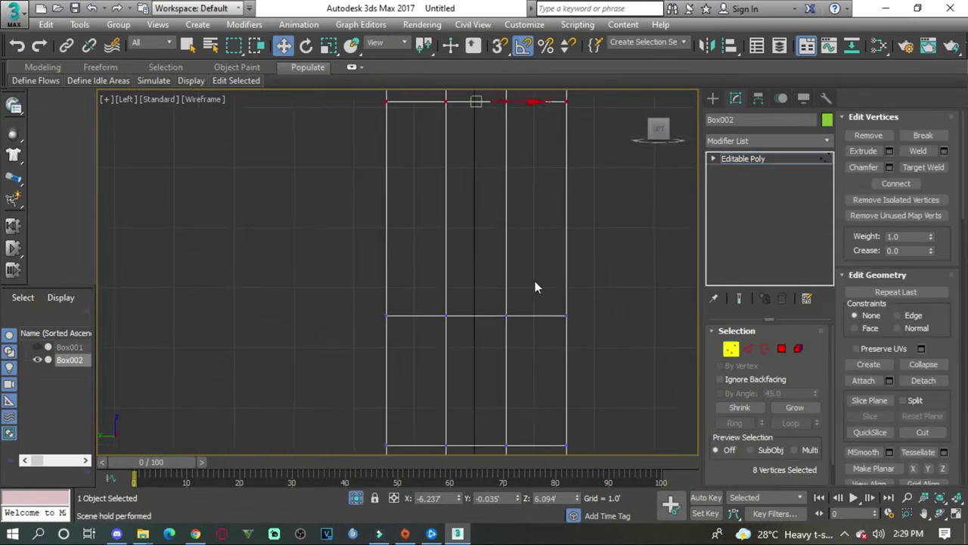
pyautogui.click(781, 348)
pyautogui.click(483, 292)
# - Scale the middle vertices inward to pinch the post, then adjust the bottom and right-column widths
pyautogui.press('1')
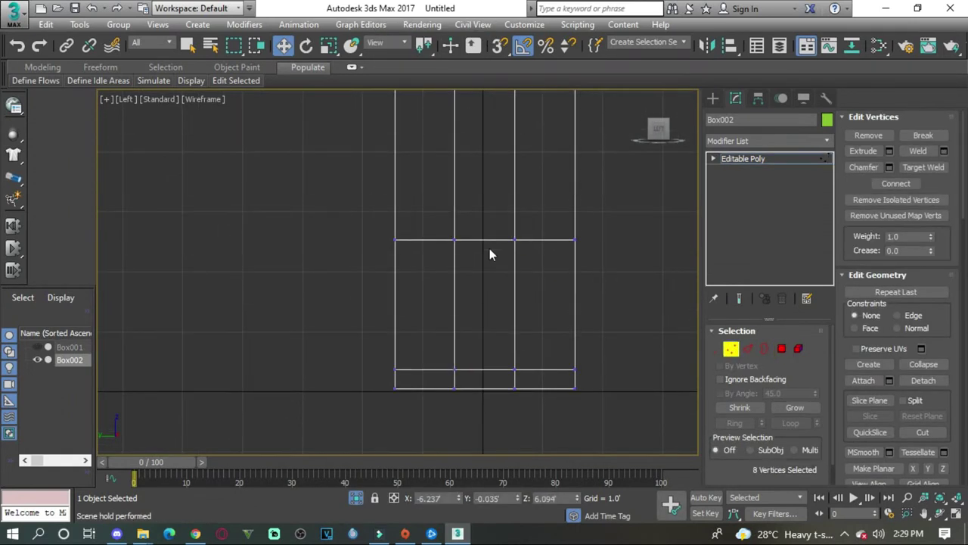
pyautogui.press('r')
pyautogui.moveTo(522, 230); pyautogui.dragTo(513, 245)
pyautogui.moveTo(568, 374); pyautogui.dragTo(634, 350)
pyautogui.scroll(-2, 618, 360)
pyautogui.moveTo(605, 397); pyautogui.dragTo(564, 106)
pyautogui.scroll(-2, 588, 340)
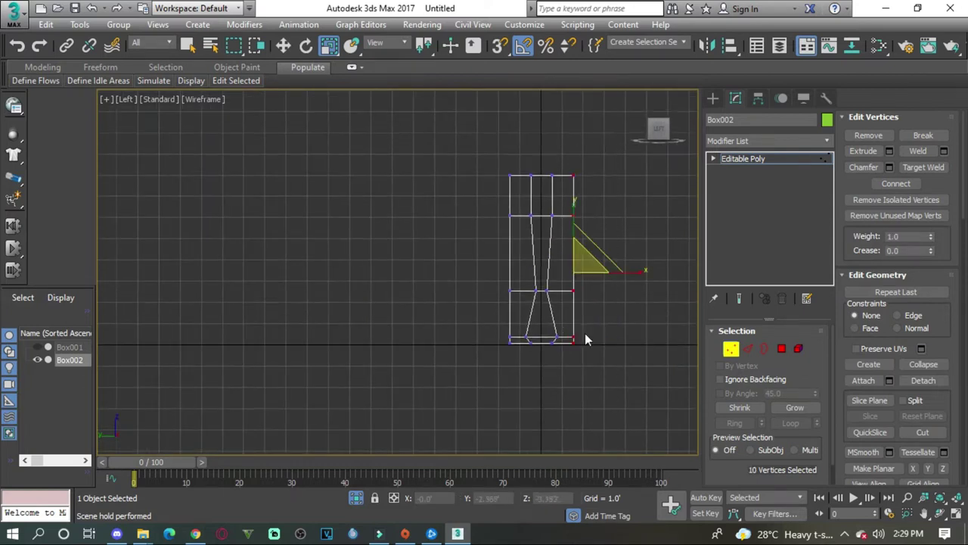
pyautogui.moveTo(599, 275); pyautogui.dragTo(580, 281)
pyautogui.click(580, 281)
# - Select four vertices near the post's base in the enlarged Left view
pyautogui.hotkey('alt', 'w')
pyautogui.click(568, 348)
pyautogui.hotkey('alt', 'w')
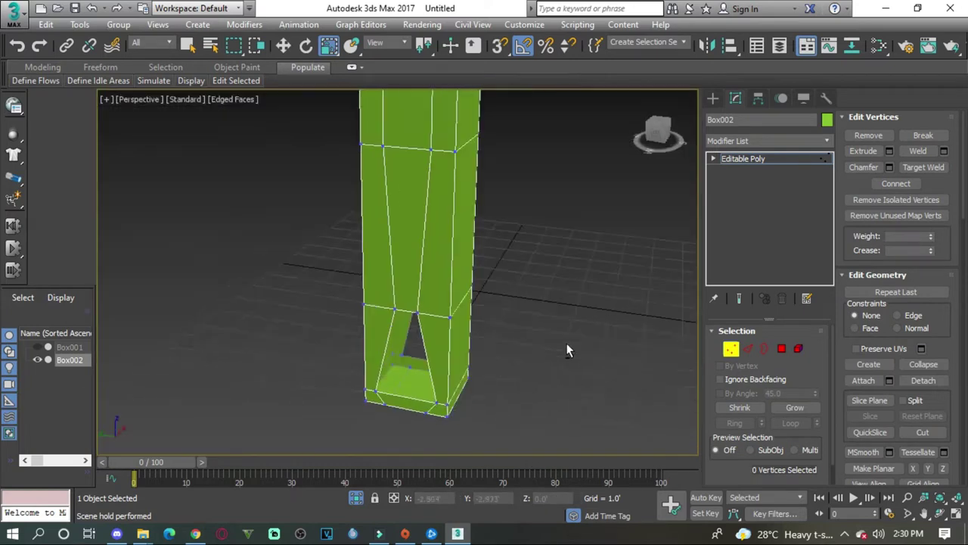
pyautogui.hotkey('alt', 'w')
pyautogui.hotkey('alt', 'w')
pyautogui.hotkey('ctrl', 'a')
pyautogui.press('w')
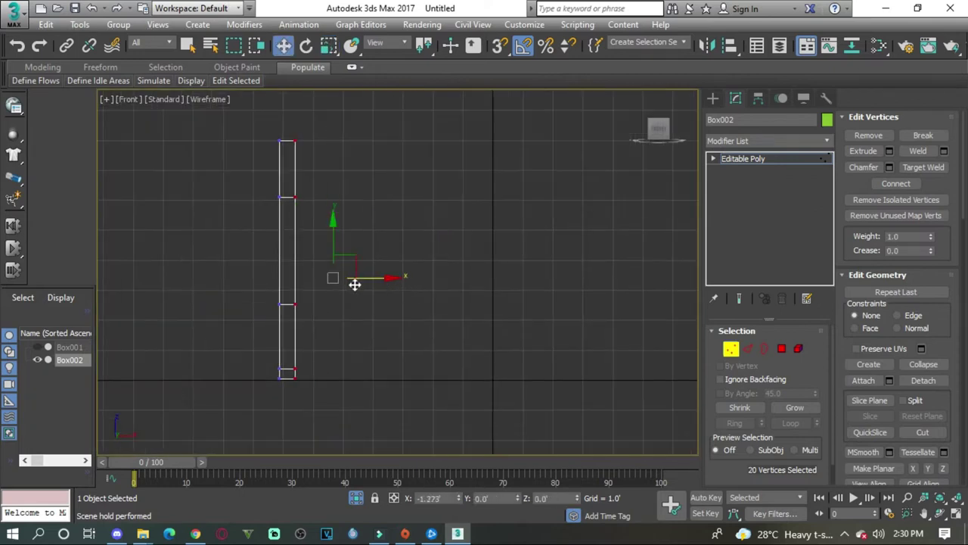
pyautogui.hotkey('alt', 'w')
pyautogui.press('z')
pyautogui.hotkey('alt', 'w')
pyautogui.moveTo(295, 355); pyautogui.dragTo(364, 371)
pyautogui.hotkey('alt', 'w')
pyautogui.scroll(-1, 454, 317)
# - Scale the lower vertex rows to splay the post's legs around the base
pyautogui.press('r')
pyautogui.moveTo(533, 353); pyautogui.dragTo(489, 368)
pyautogui.scroll(-2, 454, 318)
pyautogui.moveTo(434, 261); pyautogui.dragTo(545, 283)
pyautogui.moveTo(544, 284); pyautogui.dragTo(493, 293)
pyautogui.scroll(-2, 545, 318)
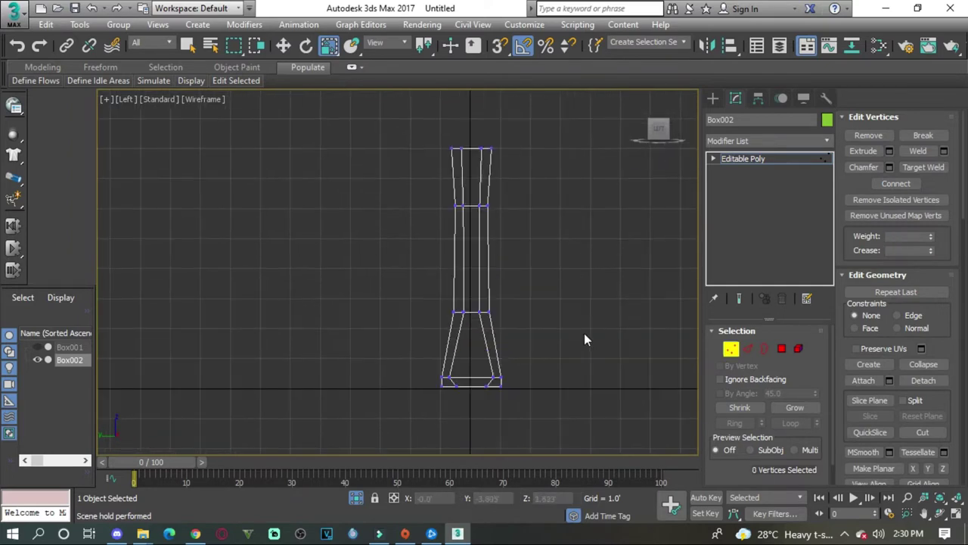
# - Select the border opening at the post's base, then its four vertical edges
pyautogui.hotkey('alt', 'w')
pyautogui.press('2')
pyautogui.press('3')
pyautogui.click(435, 428)
pyautogui.moveTo(436, 385)
pyautogui.keyDown('alt'); pyautogui.mouseDown(button='middle')
pyautogui.moveTo(619, 295)
pyautogui.moveTo(731, 347)
pyautogui.moveTo(514, 330)
pyautogui.mouseUp(button='middle'); pyautogui.keyUp('alt')
pyautogui.press('2')
pyautogui.press('l')
pyautogui.scroll(3, 486, 303)
pyautogui.moveTo(378, 288); pyautogui.dragTo(486, 303)
# - In Left view, select the post's middle and then top vertex rows
pyautogui.hotkey('alt', 'w')
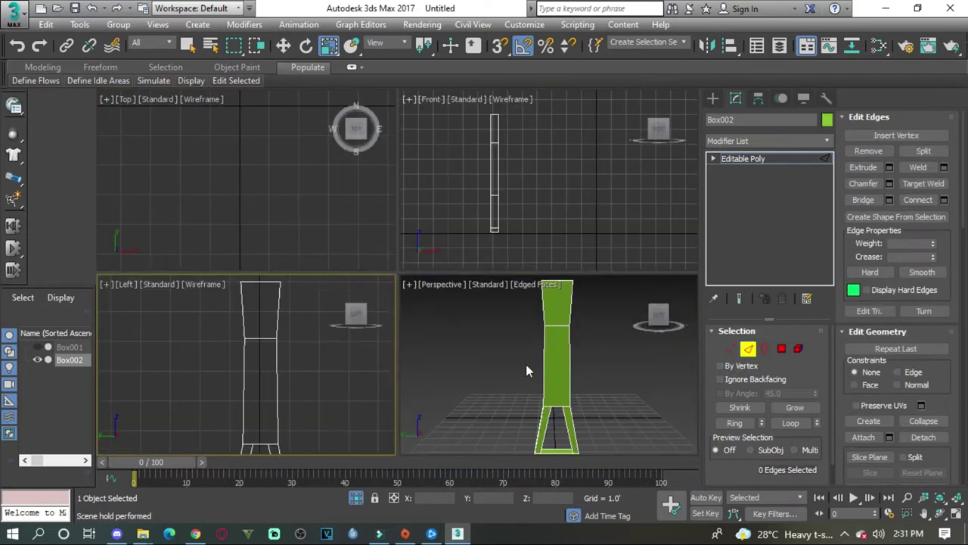
pyautogui.click(526, 364)
pyautogui.hotkey('alt', 'w')
pyautogui.press('l')
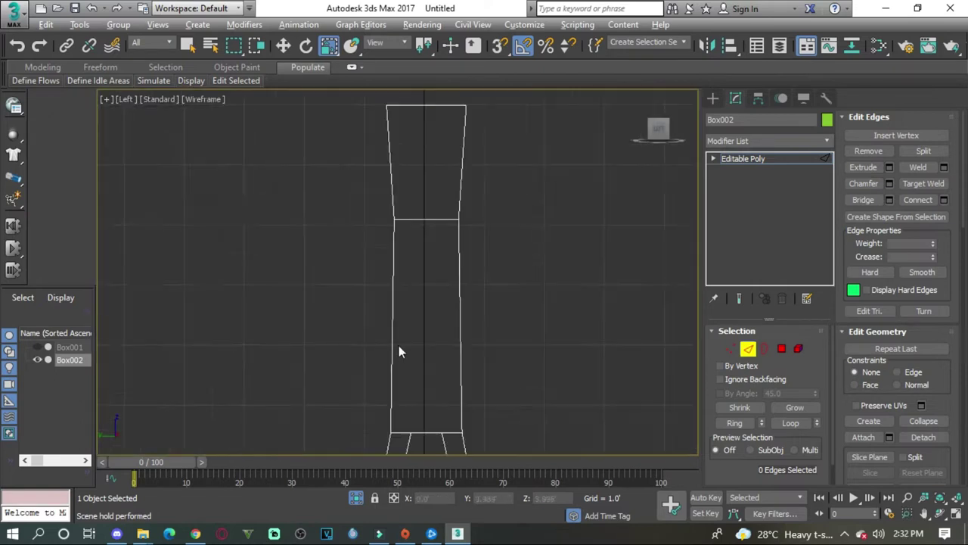
pyautogui.scroll(-1, 399, 345)
pyautogui.press('1')
pyautogui.moveTo(371, 216); pyautogui.dragTo(429, 242)
pyautogui.moveTo(367, 140); pyautogui.dragTo(465, 154)
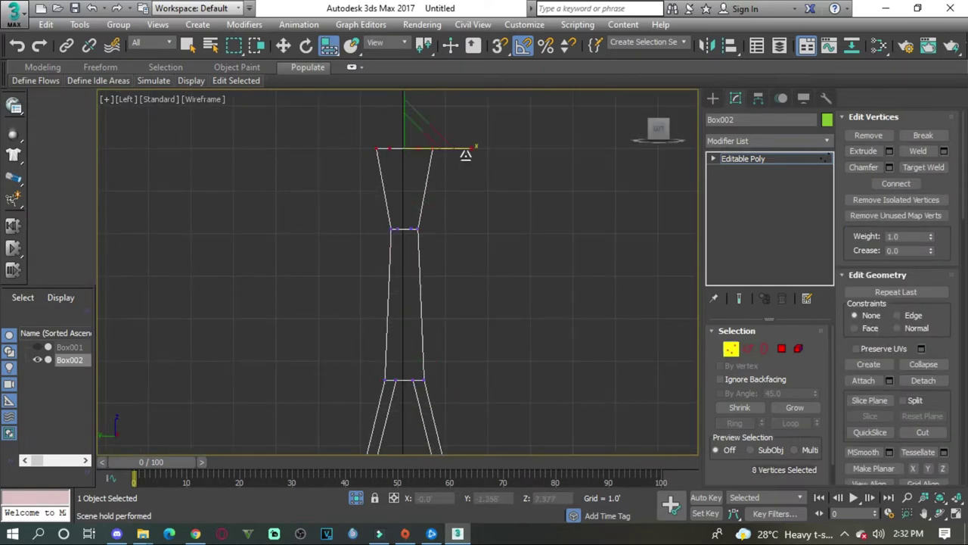
# - Switch to edge mode and clear the post's edge selection in Perspective
pyautogui.press('2')
pyautogui.scroll(-2, 511, 230)
pyautogui.moveTo(543, 280); pyautogui.dragTo(516, 326)
pyautogui.press('p')
pyautogui.click(582, 418)
# - In Front view, scale the lower vertex rows near the post's base
pyautogui.press('f')
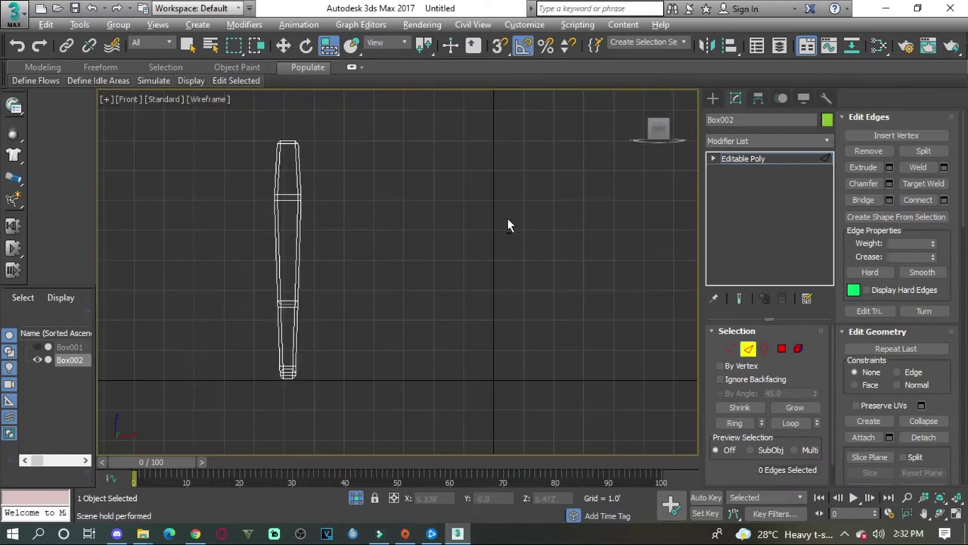
pyautogui.press('1')
pyautogui.scroll(2, 463, 308)
pyautogui.scroll(-1, 463, 307)
pyautogui.moveTo(378, 242); pyautogui.dragTo(439, 262)
pyautogui.moveTo(378, 356); pyautogui.dragTo(461, 374)
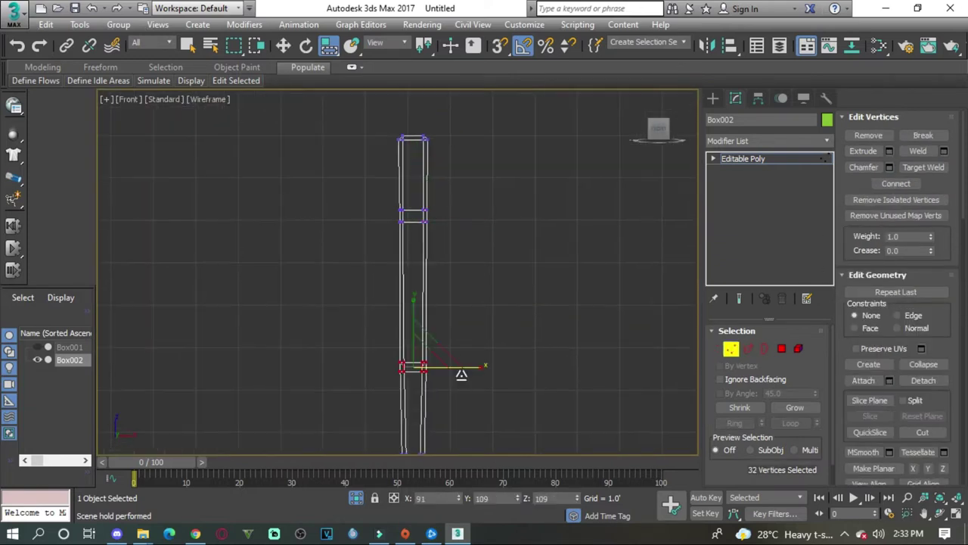
# - Unhide All to restore the brick ring, then select the whole post and orbit around both
pyautogui.hotkey('alt', 'w')
pyautogui.click(660, 351)
pyautogui.hotkey('alt', 'w')
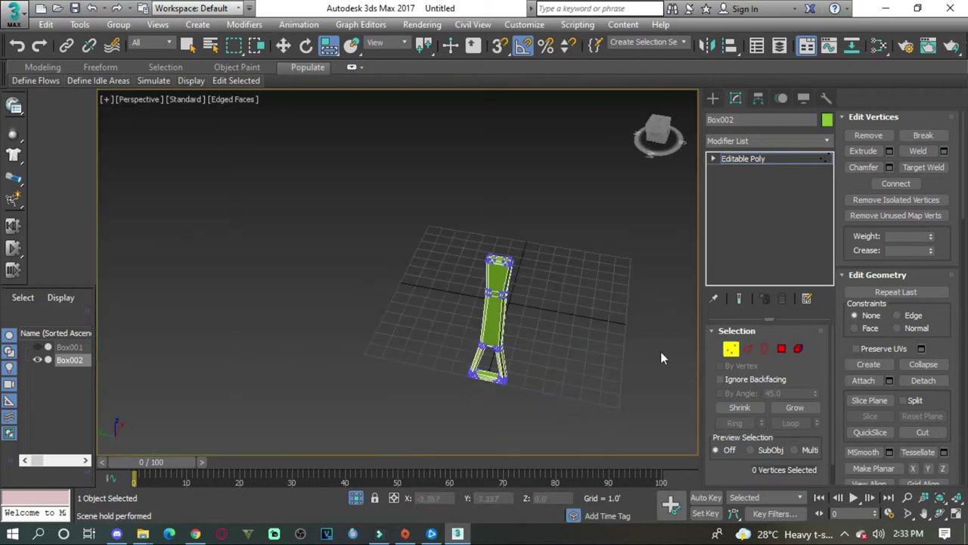
pyautogui.hotkey('alt', 'w')
pyautogui.rightClick(558, 342)
pyautogui.click(583, 259)
pyautogui.hotkey('alt', 'w')
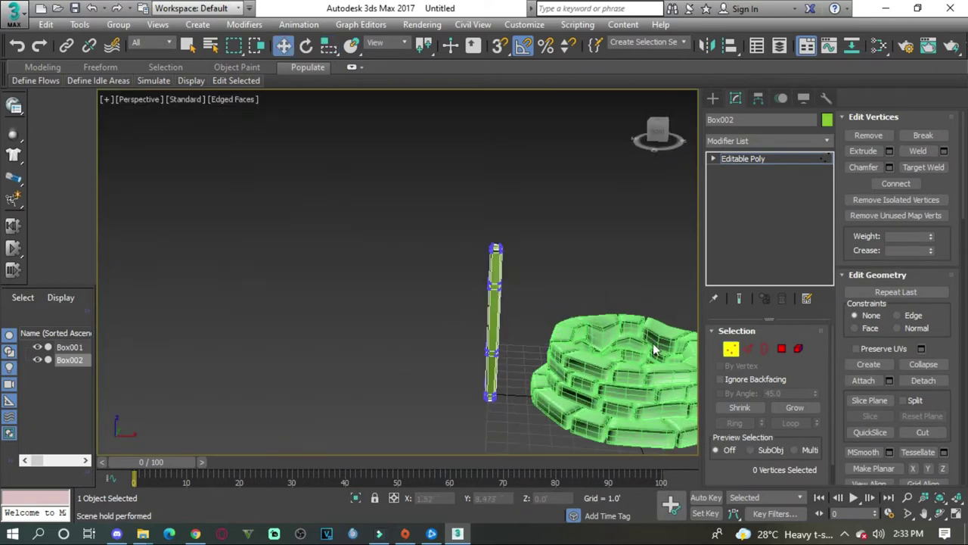
pyautogui.press('5')
pyautogui.click(502, 338)
pyautogui.keyDown('alt'); pyautogui.moveTo(503, 338); pyautogui.dragTo(467, 287, button='middle'); pyautogui.keyUp('alt')
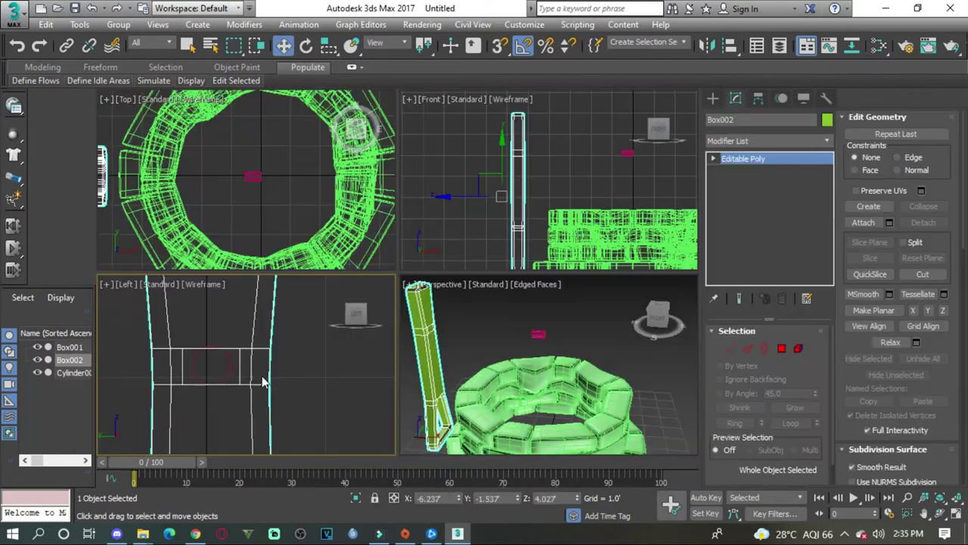
# - Lengthen Cylinder001 to about 11.3 units and slide it right across the well as an axle
pyautogui.click(280, 356)
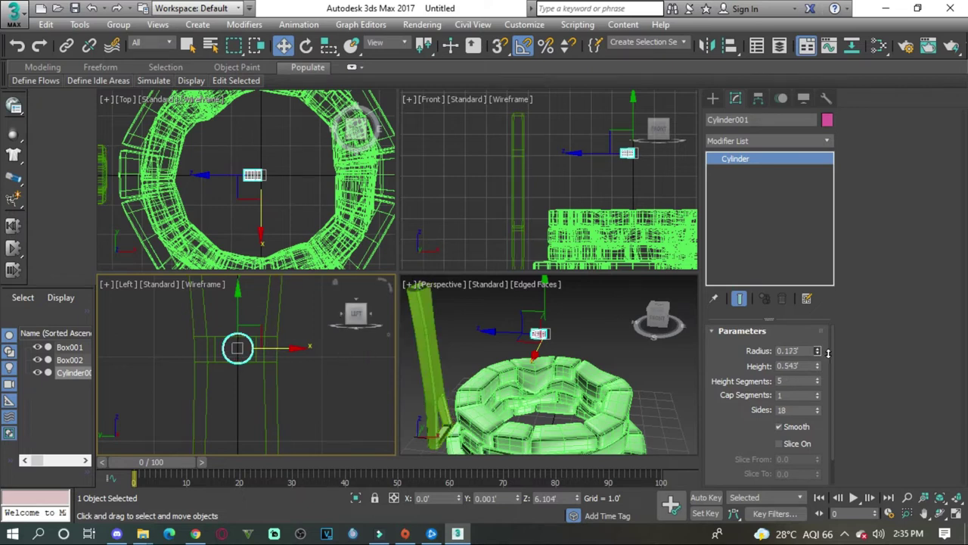
pyautogui.moveTo(827, 371); pyautogui.dragTo(655, 515)
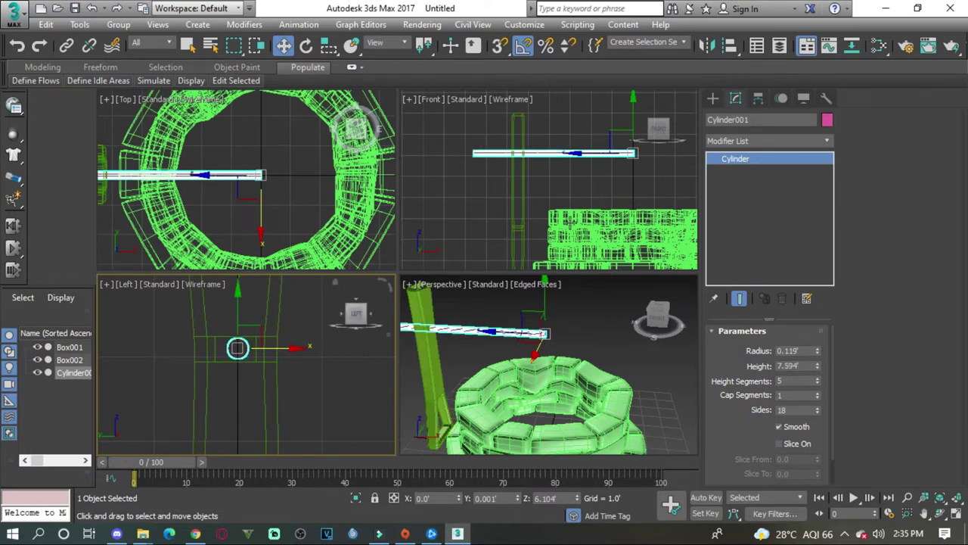
pyautogui.hotkey('alt', 'w')
pyautogui.moveTo(522, 240); pyautogui.dragTo(635, 265)
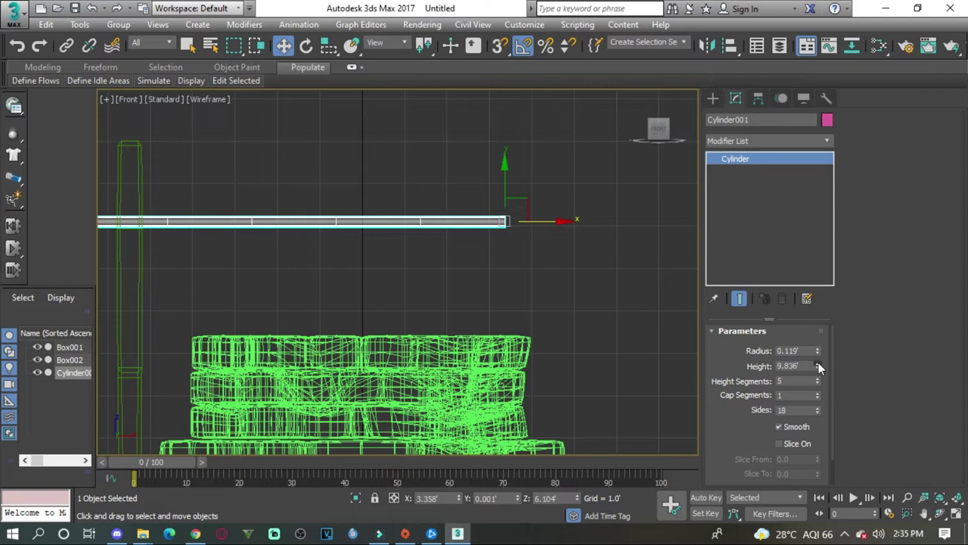
pyautogui.moveTo(820, 368); pyautogui.dragTo(820, 355)
pyautogui.scroll(-3, 607, 281)
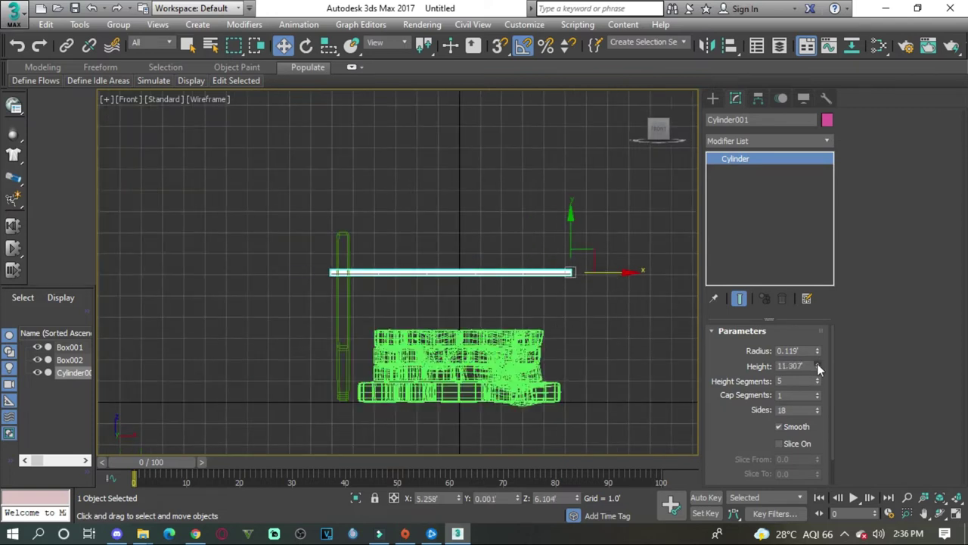
# - Shift-drag clone the post to the well's right side as Box003, then select the axle
pyautogui.keyDown('shift'); pyautogui.moveTo(344, 318); pyautogui.dragTo(577, 318); pyautogui.keyUp('shift')
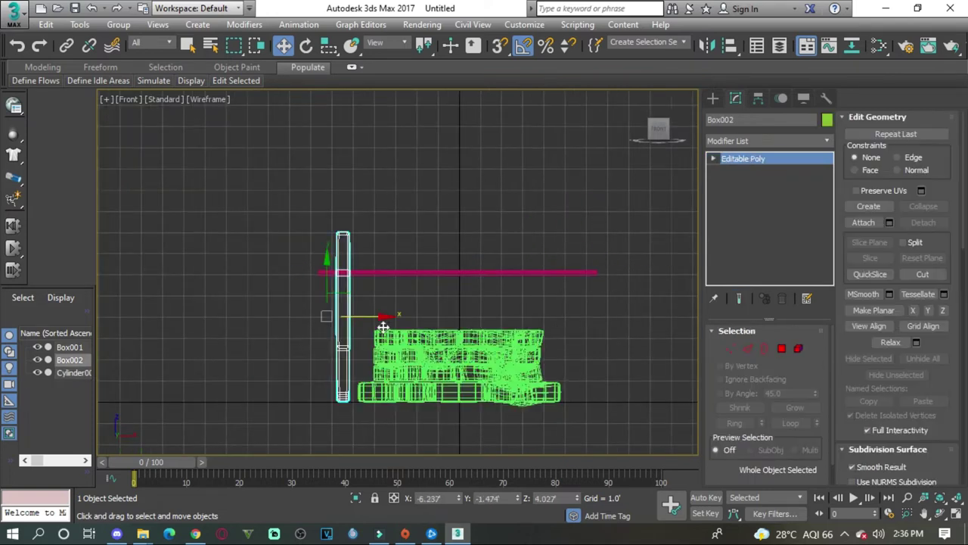
pyautogui.click(486, 326)
pyautogui.click(590, 272)
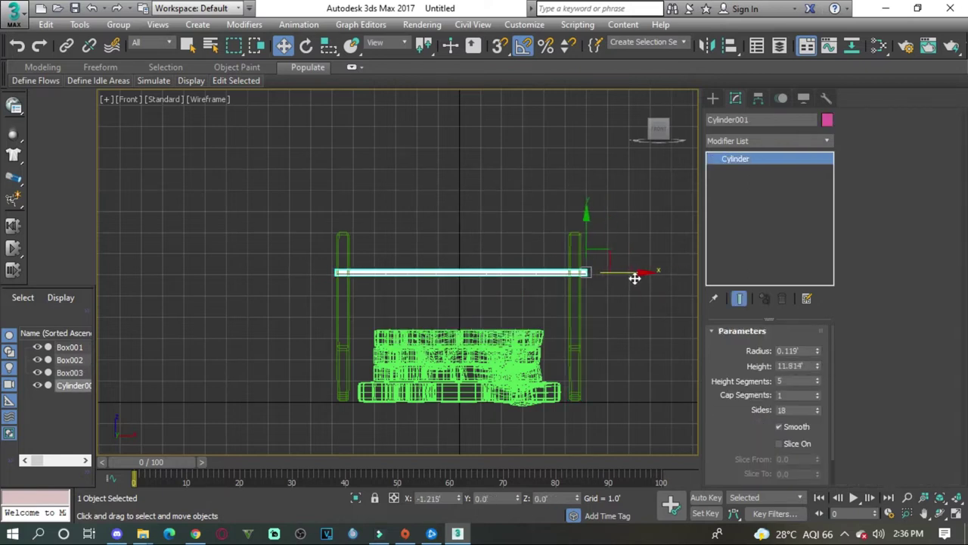
# - Convert the axle to Editable Poly and enter vertex sub-object mode
pyautogui.rightClick(587, 273)
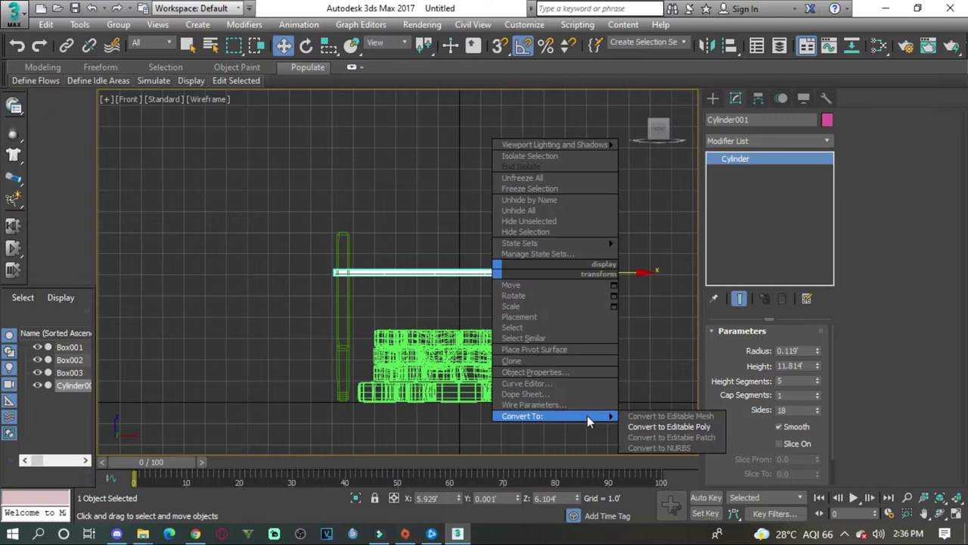
pyautogui.click(659, 424)
pyautogui.scroll(4, 530, 291)
pyautogui.click(782, 349)
pyautogui.click(730, 350)
pyautogui.scroll(-2, 537, 295)
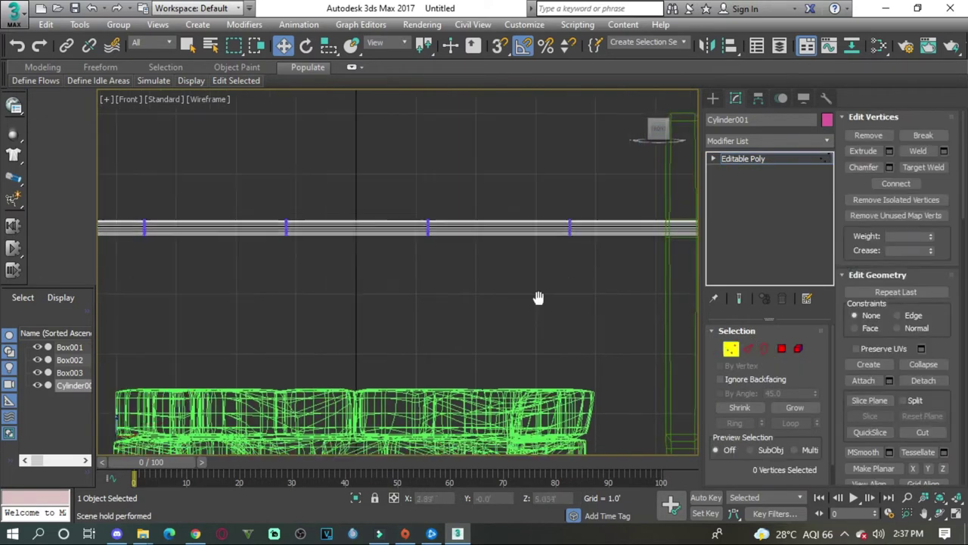
pyautogui.scroll(-2, 540, 245)
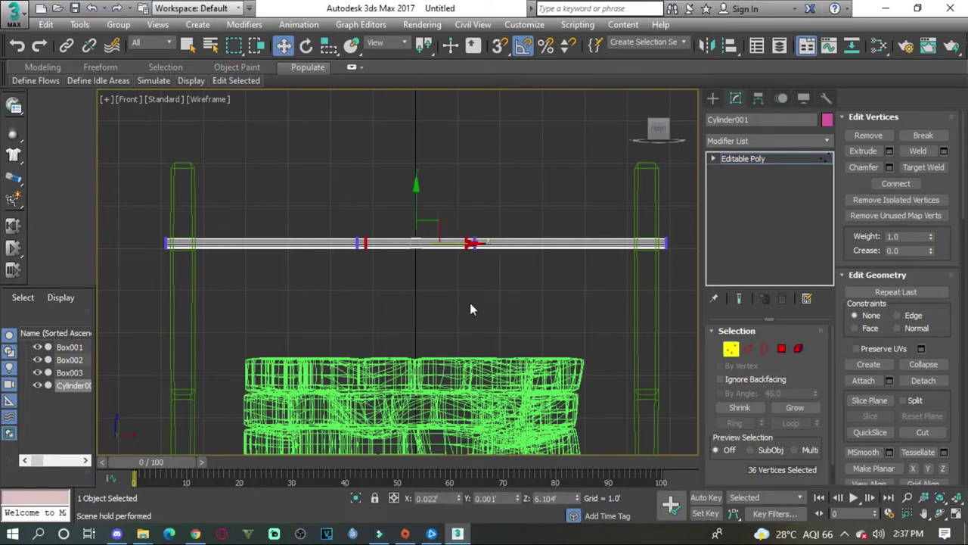
# - Scale the selected axle vertices outward and shift the end ring slightly left
pyautogui.press('e')
pyautogui.press('r')
pyautogui.moveTo(414, 222); pyautogui.dragTo(430, 219)
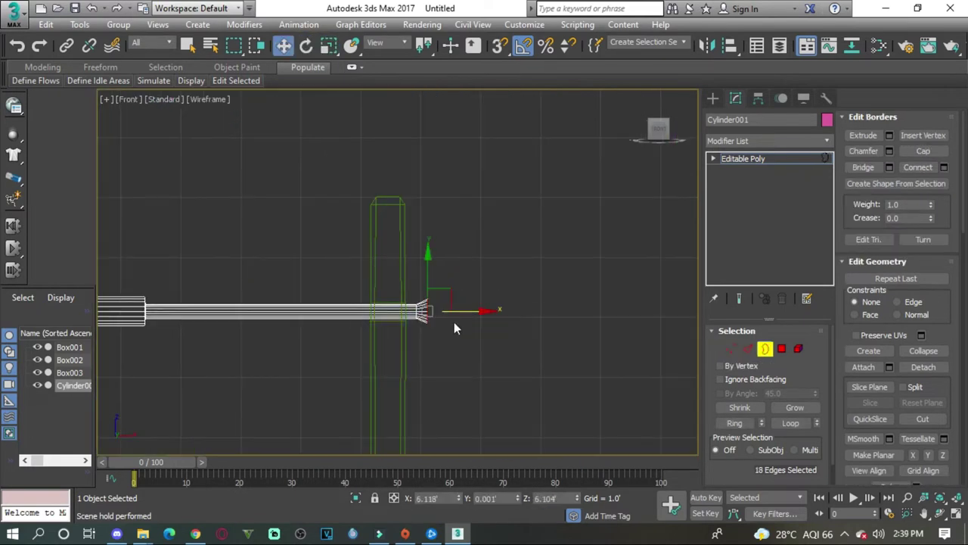
pyautogui.moveTo(454, 320); pyautogui.dragTo(450, 321)
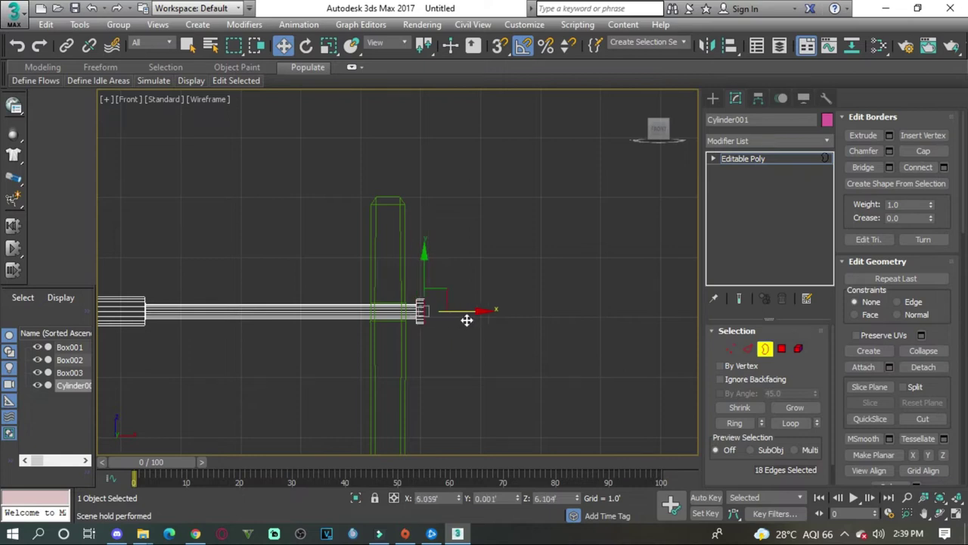
pyautogui.press('r')
pyautogui.press('w')
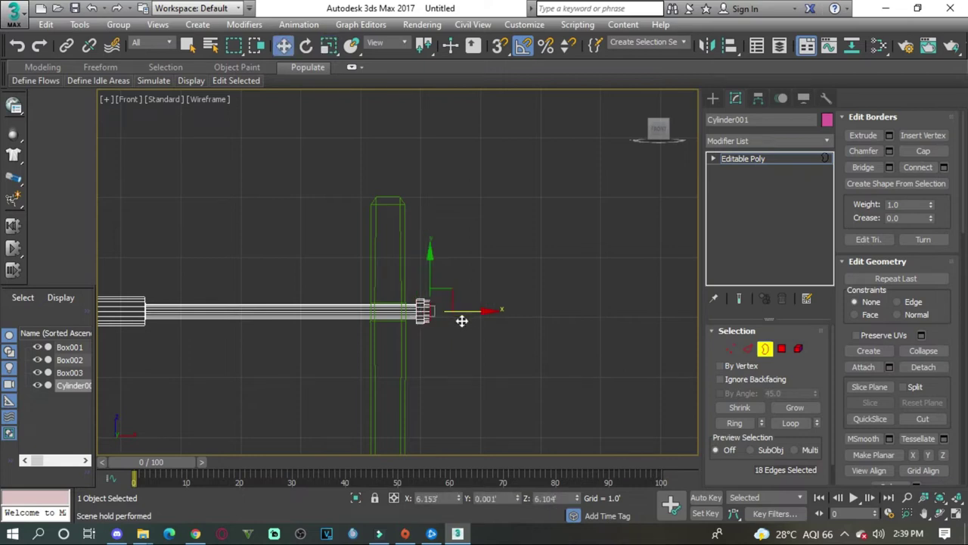
# - Maximize the Perspective view and orbit around the axle end
pyautogui.hotkey('alt', 'w')
pyautogui.hotkey('alt', 'w')
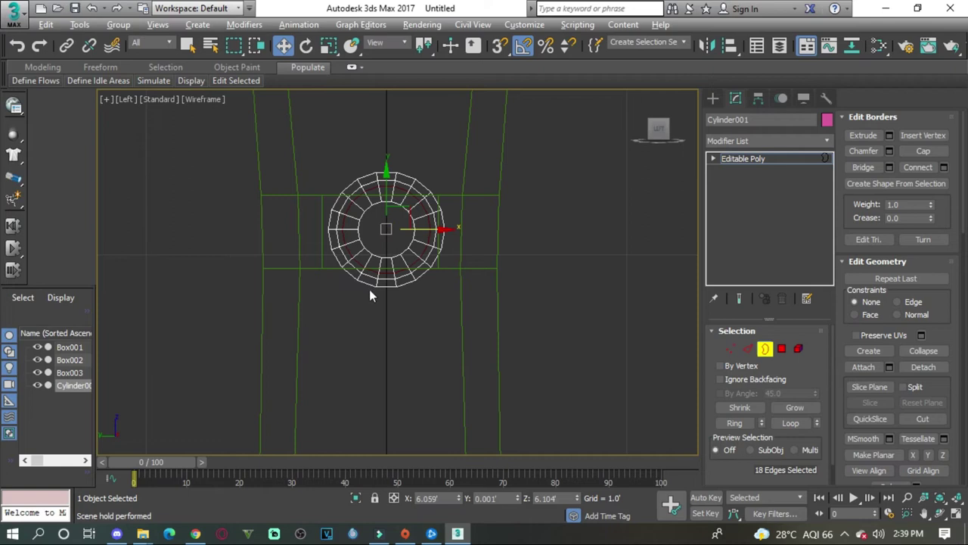
pyautogui.press('e')
pyautogui.press('r')
pyautogui.hotkey('alt', 'w')
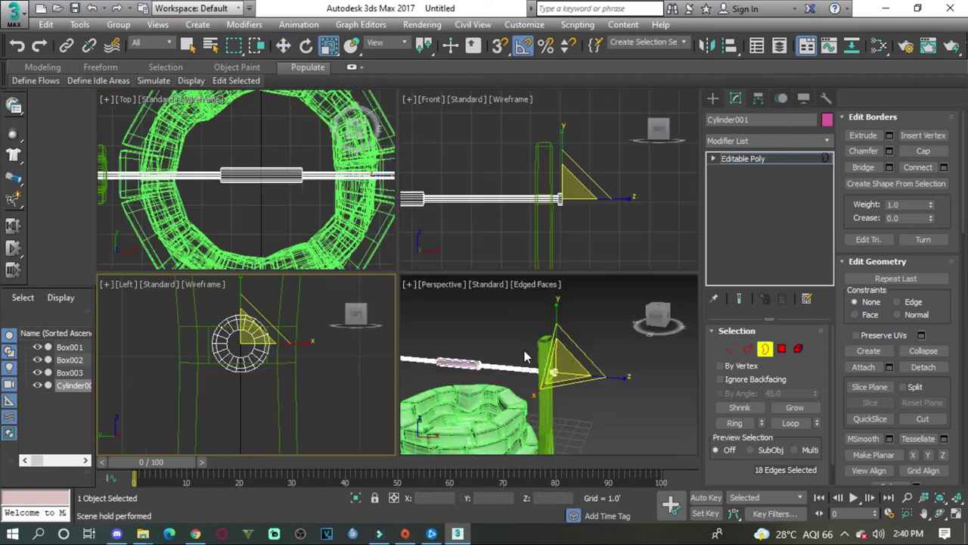
pyautogui.hotkey('alt', 'w')
pyautogui.press('w')
pyautogui.scroll(5, 471, 318)
pyautogui.moveTo(375, 255)
pyautogui.keyDown('alt'); pyautogui.mouseDown(button='middle')
pyautogui.moveTo(457, 301)
pyautogui.moveTo(410, 270)
pyautogui.mouseUp(button='middle'); pyautogui.keyUp('alt')
# - Rotate and move the axle-end edges into a bent crank, then deselect and view the whole well
pyautogui.press('e')
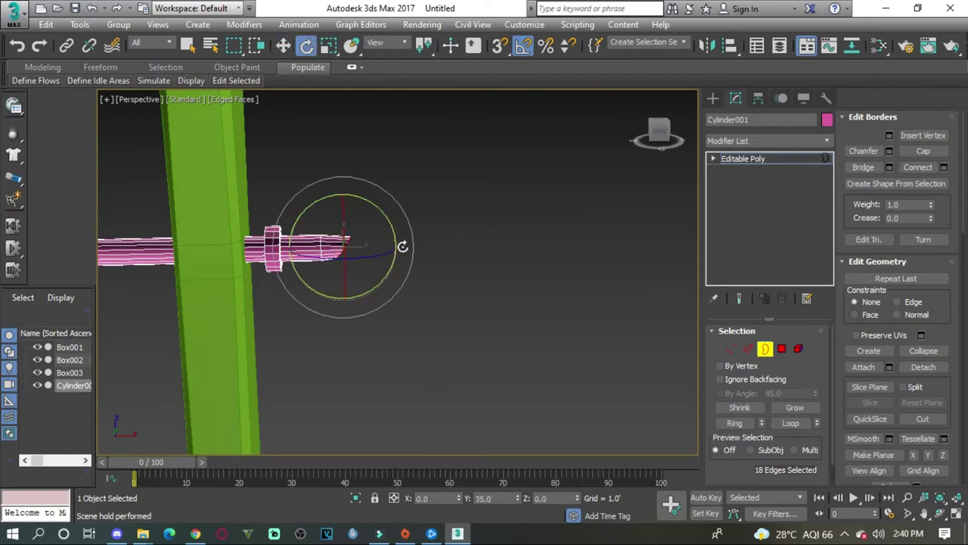
pyautogui.press('w')
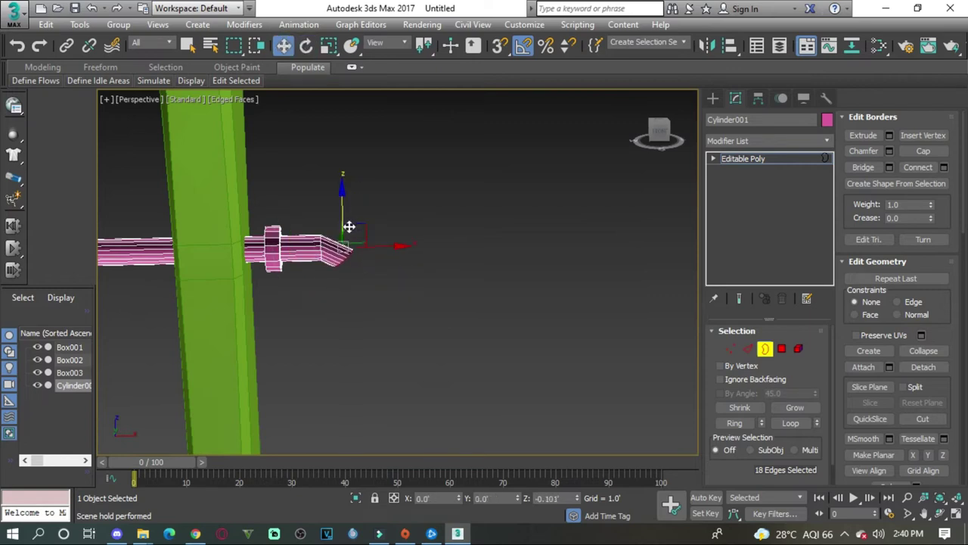
pyautogui.moveTo(357, 304)
pyautogui.keyDown('alt'); pyautogui.mouseDown(button='middle')
pyautogui.moveTo(345, 270)
pyautogui.moveTo(460, 252)
pyautogui.moveTo(445, 286)
pyautogui.moveTo(457, 286)
pyautogui.moveTo(581, 263)
pyautogui.mouseUp(button='middle'); pyautogui.keyUp('alt')
pyautogui.press('e')
pyautogui.press('w')
pyautogui.press('e')
pyautogui.press('w')
pyautogui.click(541, 213)
pyautogui.press('z')
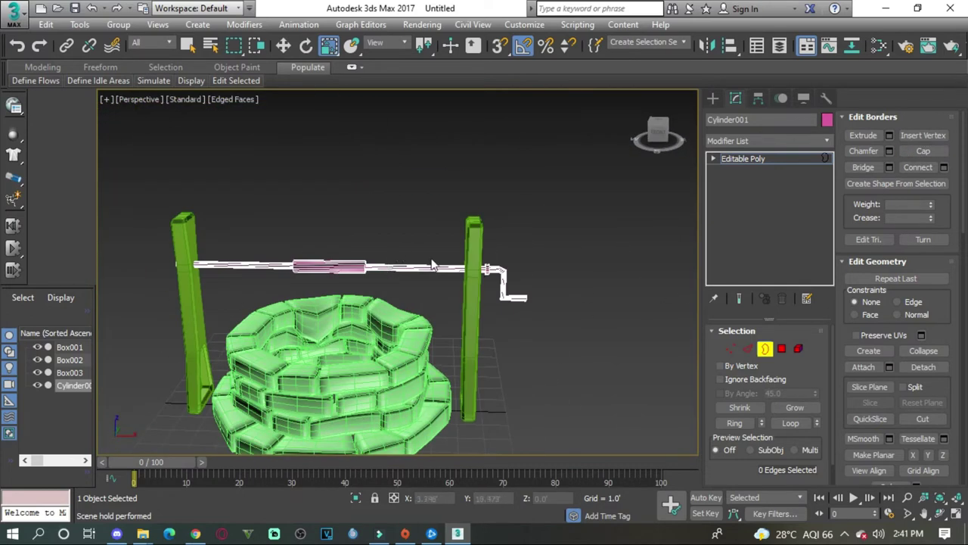
pyautogui.keyDown('alt'); pyautogui.moveTo(432, 264); pyautogui.dragTo(436, 256, button='middle'); pyautogui.keyUp('alt')
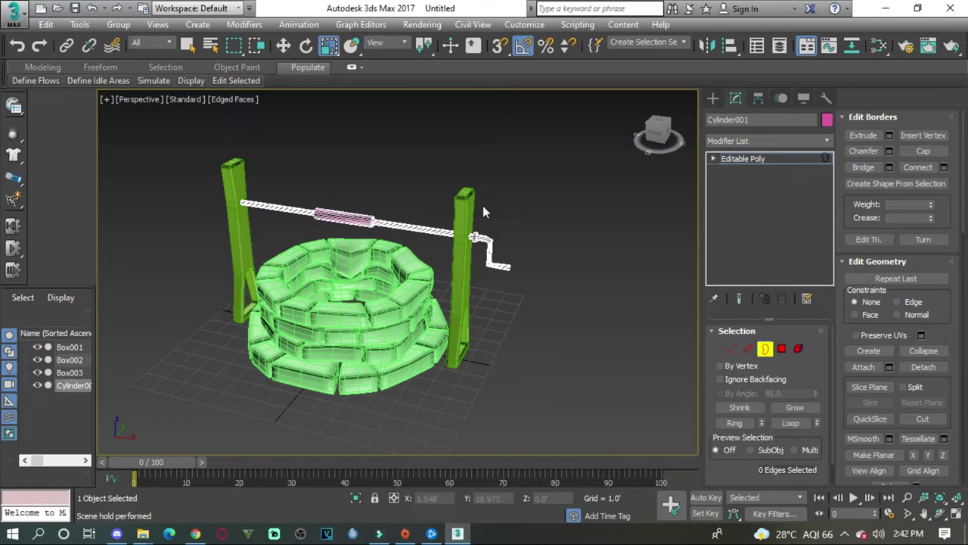
# - Draw a box over the well ring in Top view and flatten it to a 0.265' plate
pyautogui.click(712, 98)
pyautogui.press('t')
pyautogui.scroll(-1, 209, 180)
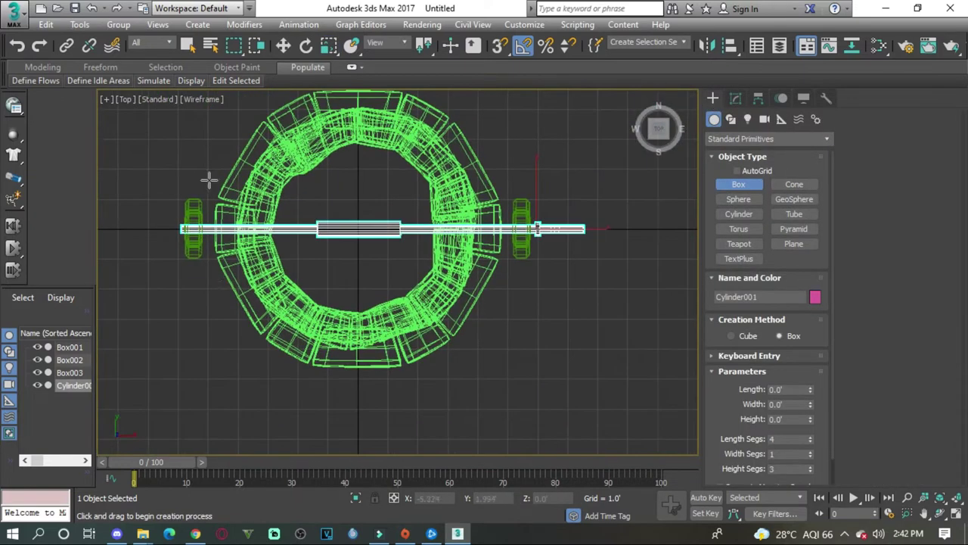
pyautogui.scroll(-1, 204, 189)
pyautogui.moveTo(200, 180); pyautogui.dragTo(446, 310)
pyautogui.hotkey('alt', 'w')
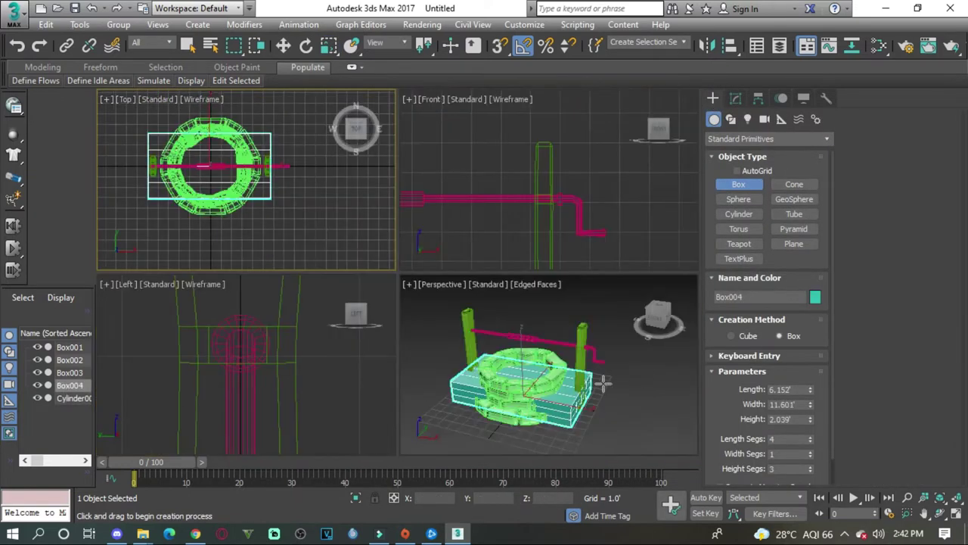
pyautogui.hotkey('alt', 'w')
pyautogui.press('r')
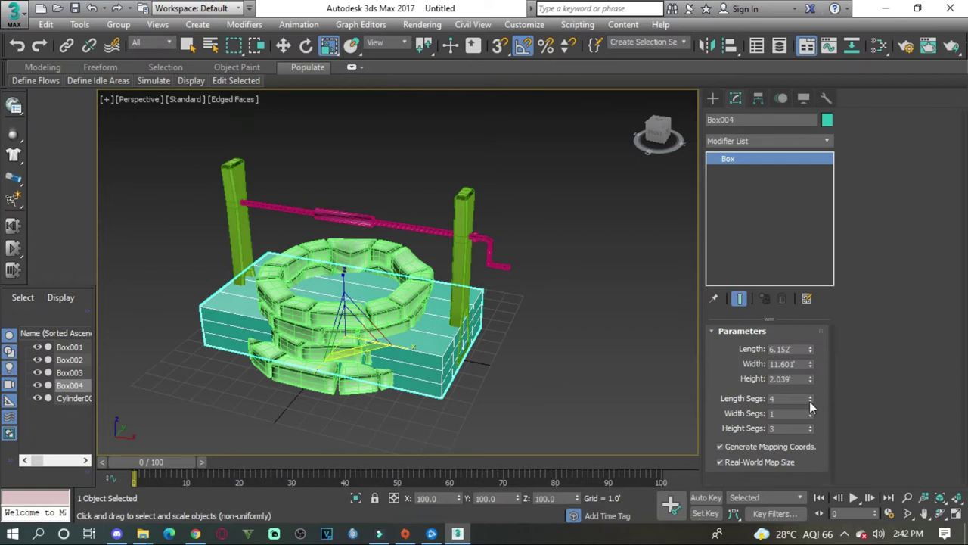
pyautogui.moveTo(811, 380); pyautogui.dragTo(811, 424)
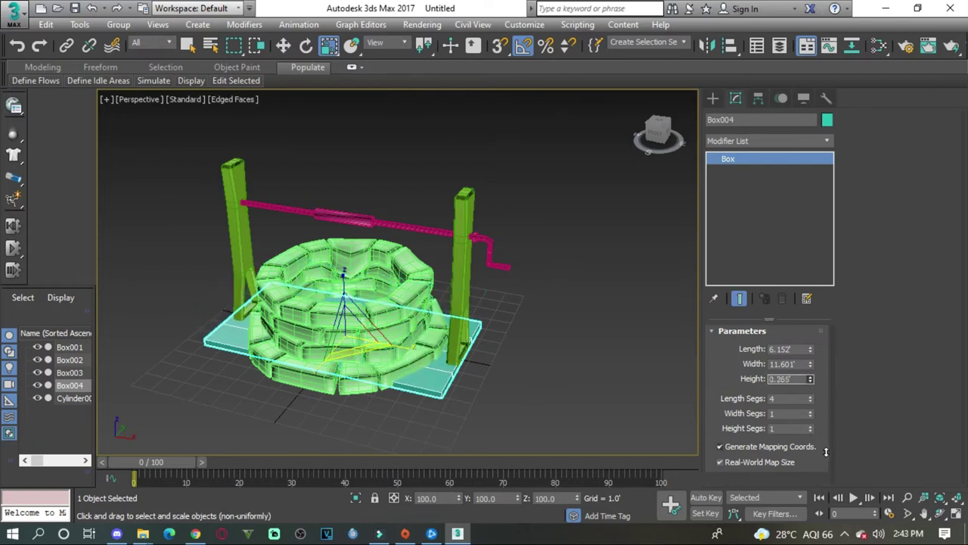
# - Raise the plate onto the post tops and lengthen it to 7.628'
pyautogui.press('w')
pyautogui.moveTo(345, 287); pyautogui.dragTo(336, 133)
pyautogui.moveTo(335, 134)
pyautogui.keyDown('alt'); pyautogui.mouseDown(button='middle')
pyautogui.moveTo(492, 335)
pyautogui.moveTo(471, 260)
pyautogui.moveTo(484, 287)
pyautogui.mouseUp(button='middle'); pyautogui.keyUp('alt')
pyautogui.keyDown('alt'); pyautogui.moveTo(565, 187); pyautogui.dragTo(447, 241, button='middle'); pyautogui.keyUp('alt')
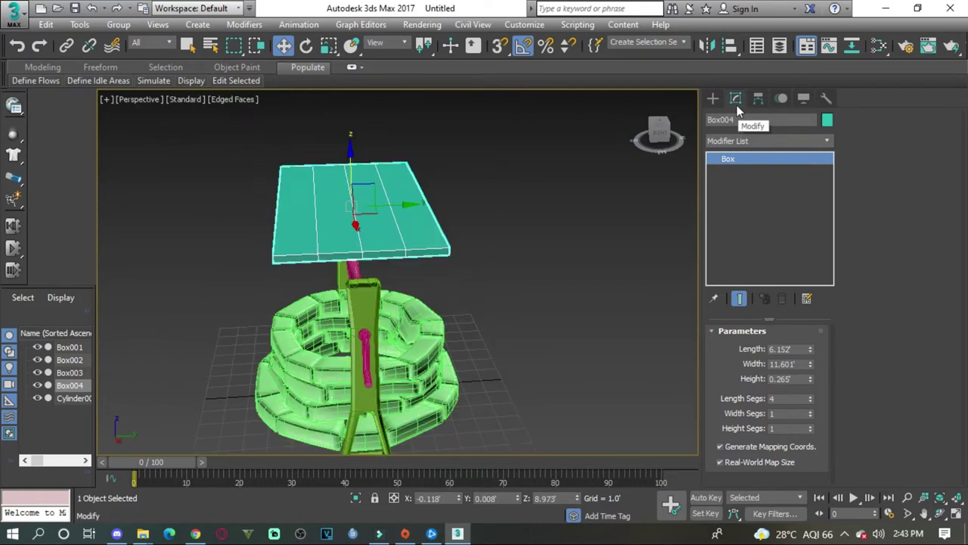
pyautogui.moveTo(809, 349); pyautogui.dragTo(807, 337)
# - Bend the plate with a 150° Bend modifier and collapse the stack into the roof
pyautogui.write('bend')
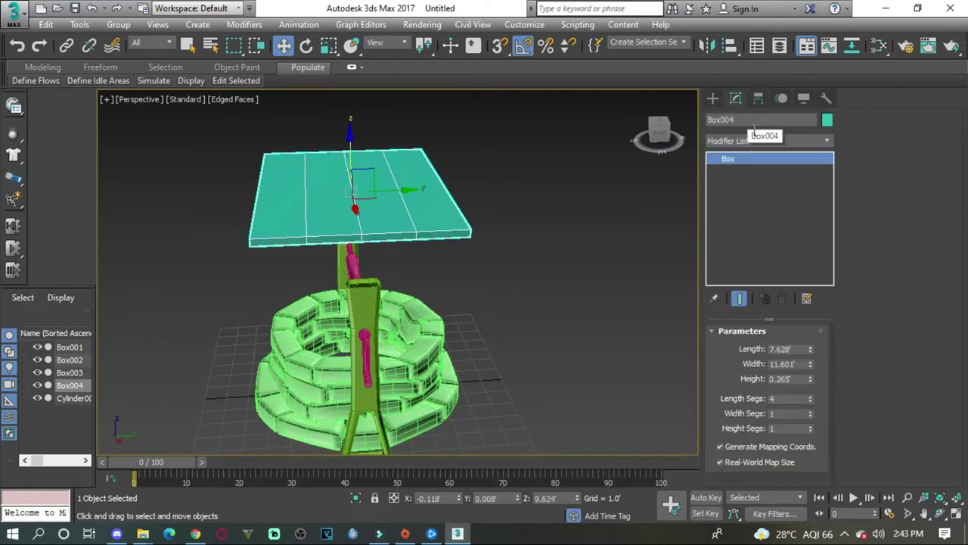
pyautogui.press('Return')
pyautogui.write('150')
pyautogui.hotkey('alt', 'w')
pyautogui.press('l')
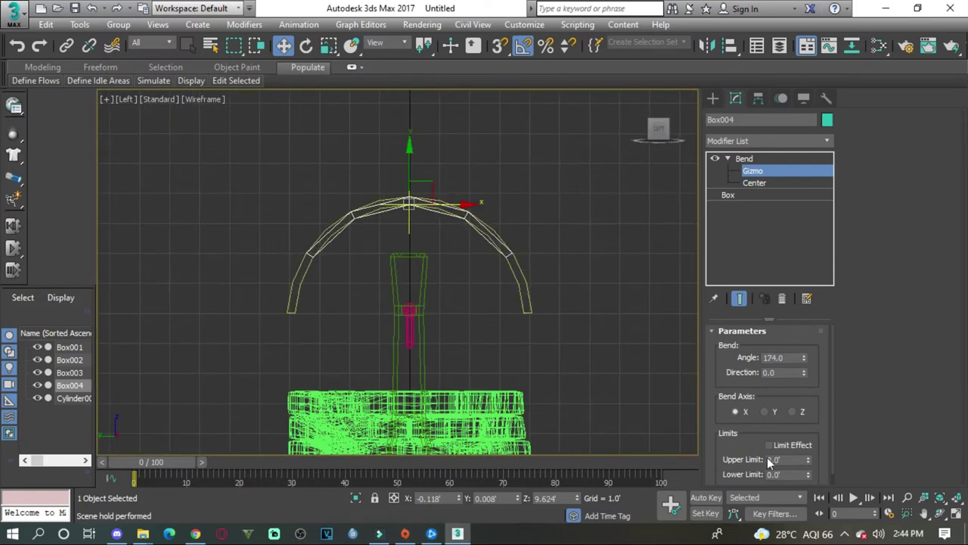
pyautogui.rightClick(760, 176)
pyautogui.click(786, 303)
pyautogui.press('p')
pyautogui.moveTo(643, 353)
pyautogui.keyDown('alt'); pyautogui.mouseDown(button='middle')
pyautogui.moveTo(514, 305)
pyautogui.moveTo(447, 341)
pyautogui.mouseUp(button='middle'); pyautogui.keyUp('alt')
# - Extrude the two top polygons of the crank-side post about 1.8'
pyautogui.click(295, 326)
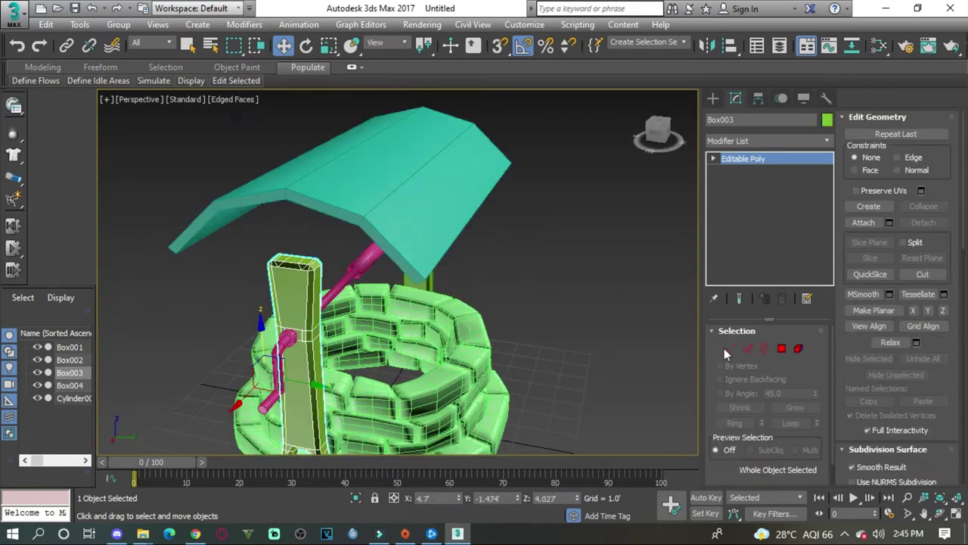
pyautogui.press('5')
pyautogui.click(299, 302)
pyautogui.press('4')
pyautogui.keyDown('alt'); pyautogui.moveTo(344, 271); pyautogui.dragTo(454, 250, button='middle'); pyautogui.keyUp('alt')
pyautogui.click(889, 151)
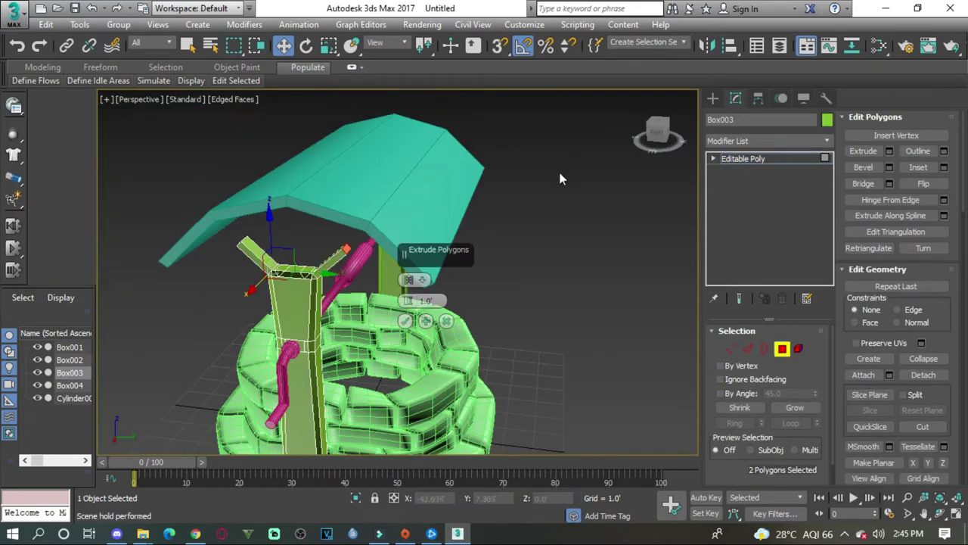
pyautogui.moveTo(409, 280); pyautogui.dragTo(410, 269)
# - Angle that post's extruded arms by adjusting their edges in the Left view
pyautogui.hotkey('alt', 'w')
pyautogui.press('l')
pyautogui.hotkey('alt', 'w')
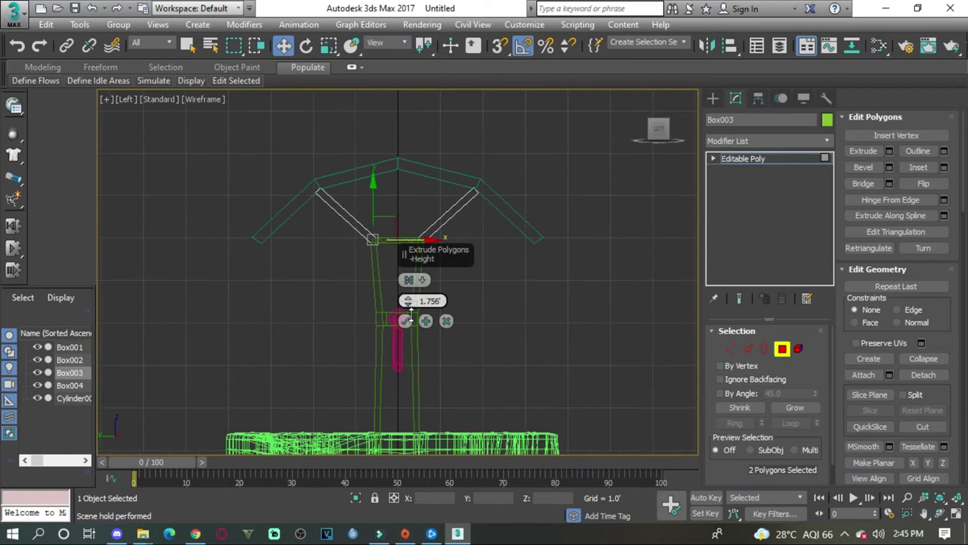
pyautogui.press('2')
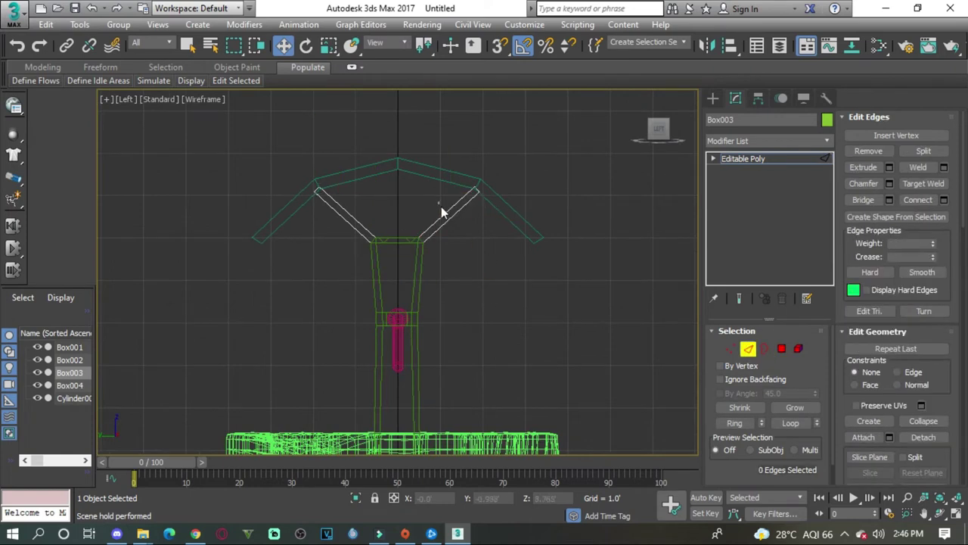
pyautogui.hotkey('alt', 'w')
pyautogui.scroll(-3, 573, 357)
pyautogui.keyDown('alt'); pyautogui.moveTo(596, 360); pyautogui.dragTo(605, 303, button='middle'); pyautogui.keyUp('alt')
# - Extrude the other post's two top polygons and angle their edges in the Left view
pyautogui.click(595, 323)
pyautogui.press('4')
pyautogui.click(890, 151)
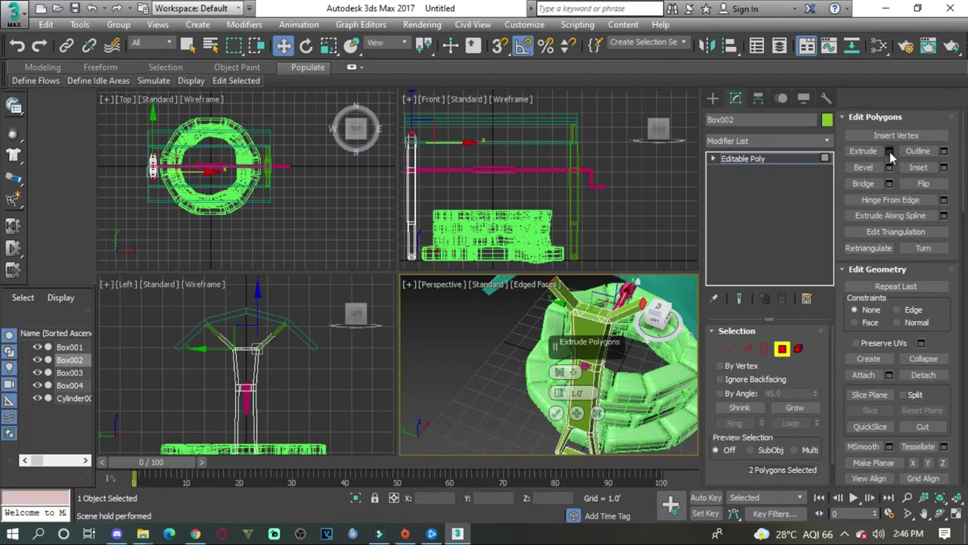
pyautogui.hotkey('alt', 'w')
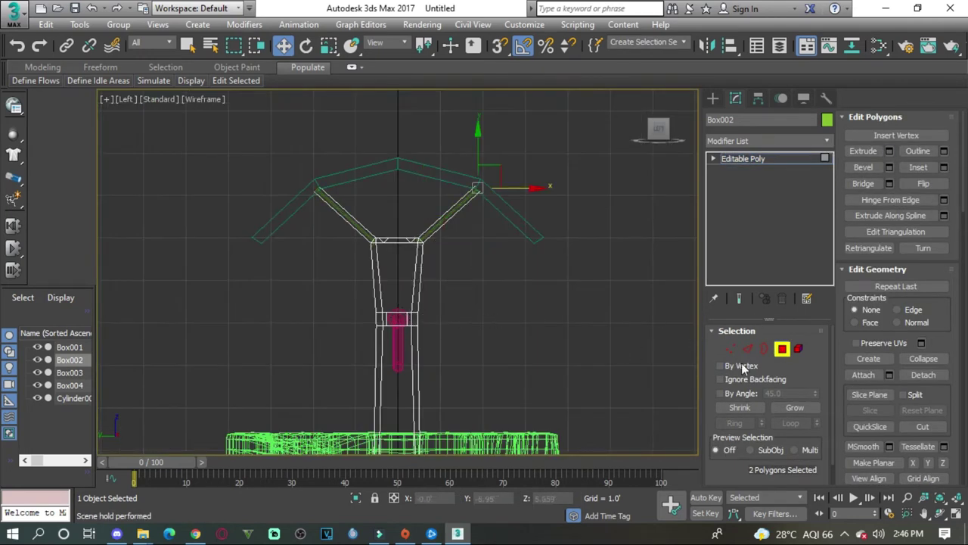
pyautogui.click(747, 348)
pyautogui.hotkey('alt', 'w')
pyautogui.click(554, 373)
pyautogui.moveTo(554, 374)
pyautogui.keyDown('alt'); pyautogui.mouseDown(button='middle')
pyautogui.moveTo(563, 356)
pyautogui.moveTo(475, 363)
pyautogui.mouseUp(button='middle'); pyautogui.keyUp('alt')
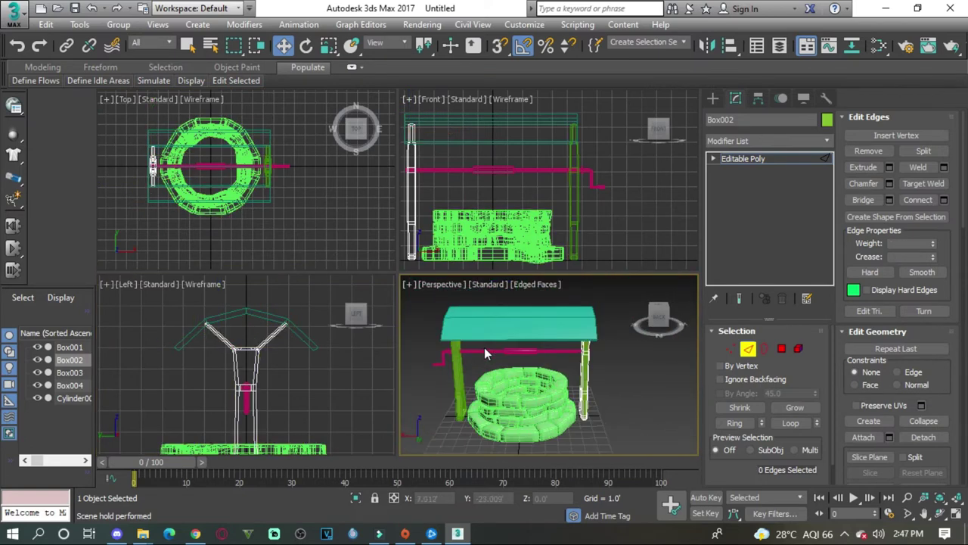
# - Orbit around the well to inspect the forked braces under the roof
pyautogui.hotkey('alt', 'w')
pyautogui.moveTo(609, 364)
pyautogui.keyDown('alt'); pyautogui.mouseDown(button='middle')
pyautogui.moveTo(432, 329)
pyautogui.moveTo(594, 365)
pyautogui.moveTo(463, 331)
pyautogui.mouseUp(button='middle'); pyautogui.keyUp('alt')
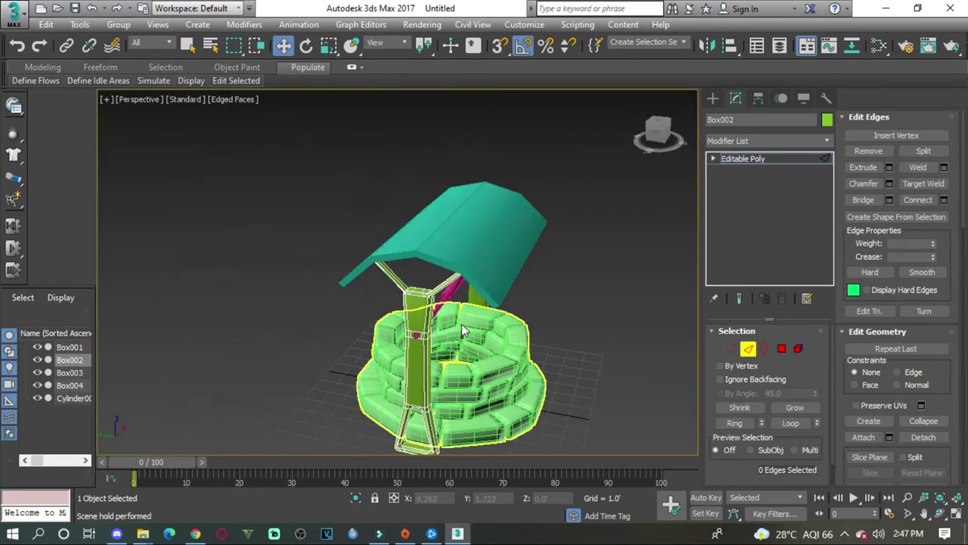
pyautogui.moveTo(527, 327)
pyautogui.keyDown('alt'); pyautogui.mouseDown(button='middle')
pyautogui.moveTo(553, 326)
pyautogui.moveTo(419, 255)
pyautogui.moveTo(513, 317)
pyautogui.moveTo(350, 305)
pyautogui.moveTo(362, 302)
pyautogui.mouseUp(button='middle'); pyautogui.keyUp('alt')
pyautogui.scroll(-3, 553, 326)
pyautogui.scroll(3, 513, 318)
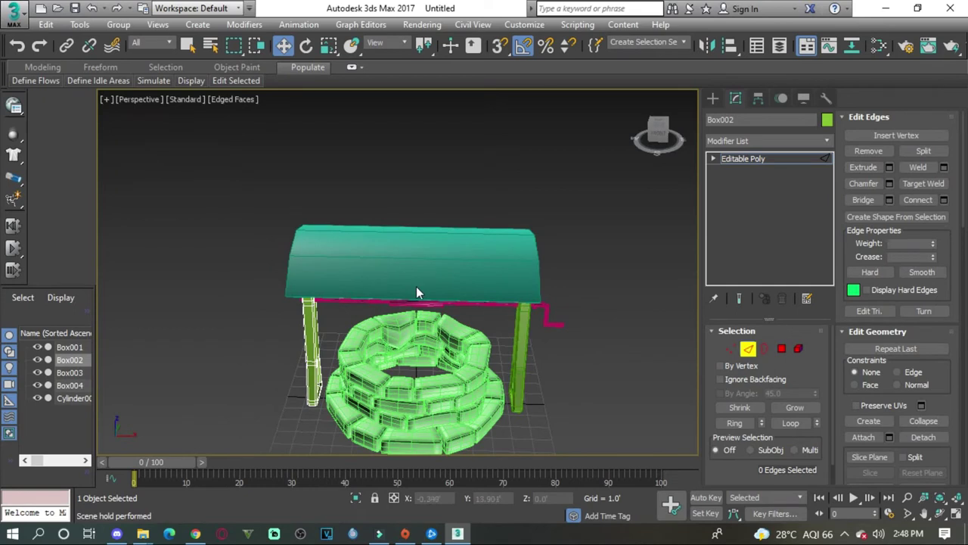
# - Create a new small box in the Top view
pyautogui.moveTo(484, 288)
pyautogui.keyDown('alt'); pyautogui.mouseDown(button='middle')
pyautogui.moveTo(387, 273)
pyautogui.moveTo(328, 193)
pyautogui.mouseUp(button='middle'); pyautogui.keyUp('alt')
pyautogui.click(329, 227)
pyautogui.moveTo(328, 227)
pyautogui.keyDown('alt'); pyautogui.mouseDown(button='middle')
pyautogui.moveTo(685, 316)
pyautogui.moveTo(484, 280)
pyautogui.mouseUp(button='middle'); pyautogui.keyUp('alt')
pyautogui.click(713, 98)
pyautogui.click(739, 184)
pyautogui.hotkey('alt', 'w')
pyautogui.press('t')
pyautogui.hotkey('alt', 'w')
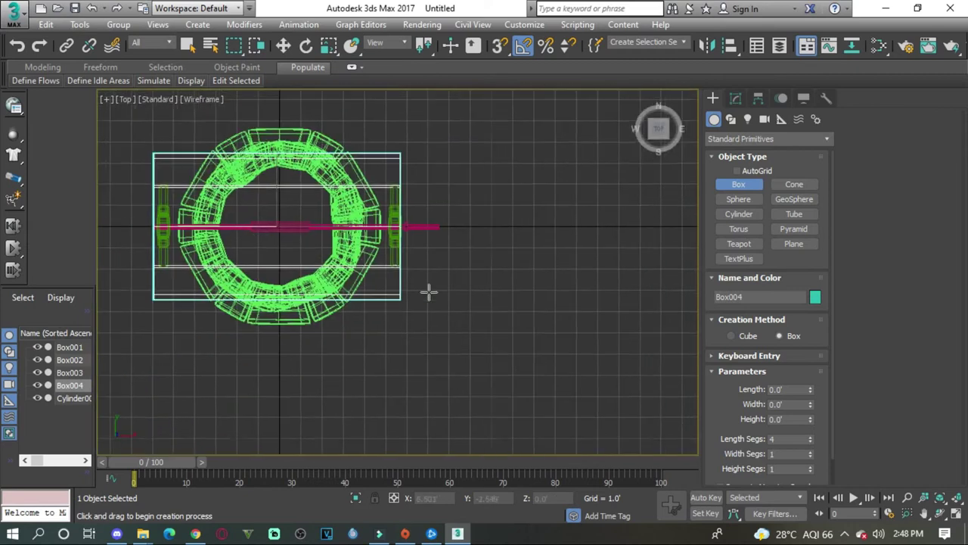
# - Turn the new box 90°, scale it up, and set its width to 1.69'
pyautogui.click(735, 98)
pyautogui.hotkey('alt', 'w')
pyautogui.hotkey('alt', 'w')
pyautogui.press('w')
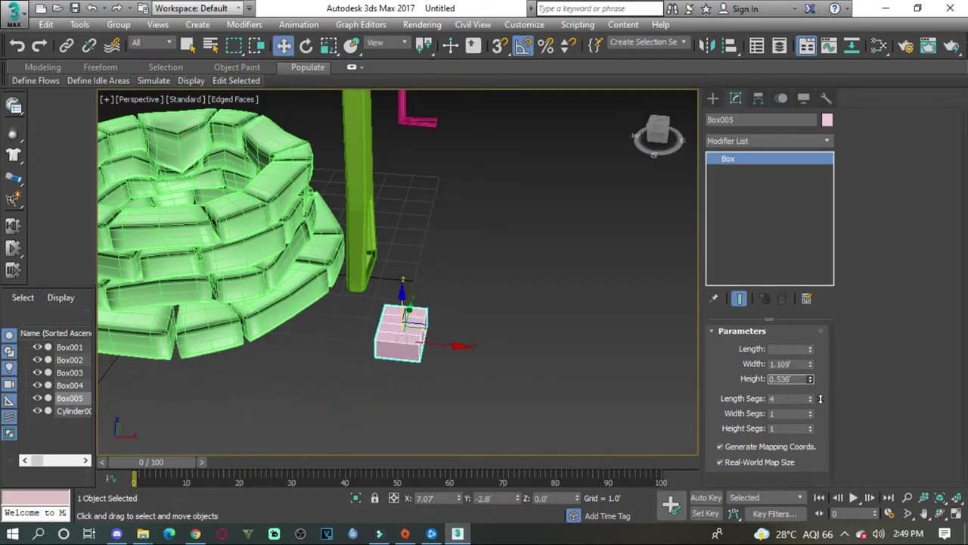
pyautogui.press('z')
pyautogui.press('e')
pyautogui.moveTo(411, 382)
pyautogui.mouseDown()
pyautogui.moveTo(335, 378)
pyautogui.moveTo(463, 343)
pyautogui.mouseUp()
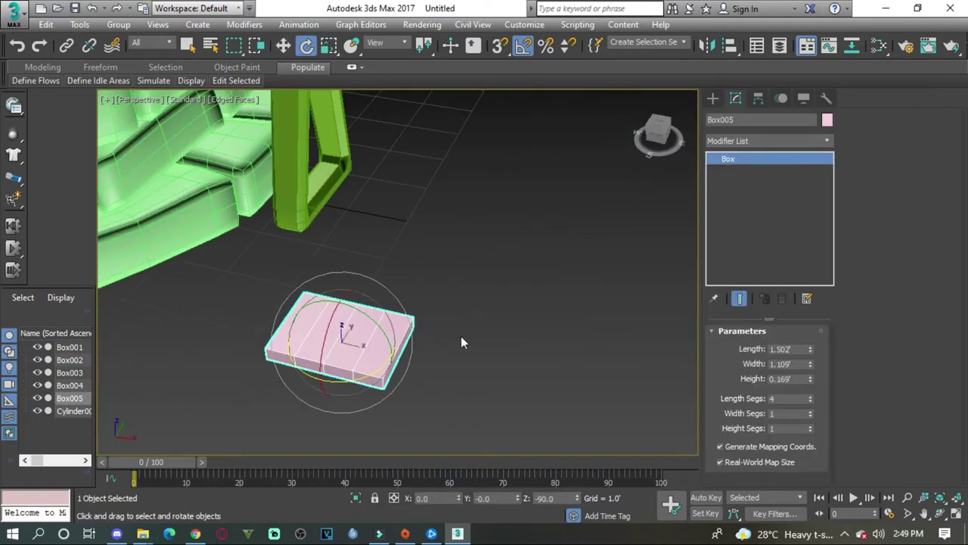
pyautogui.moveTo(415, 363); pyautogui.dragTo(413, 338)
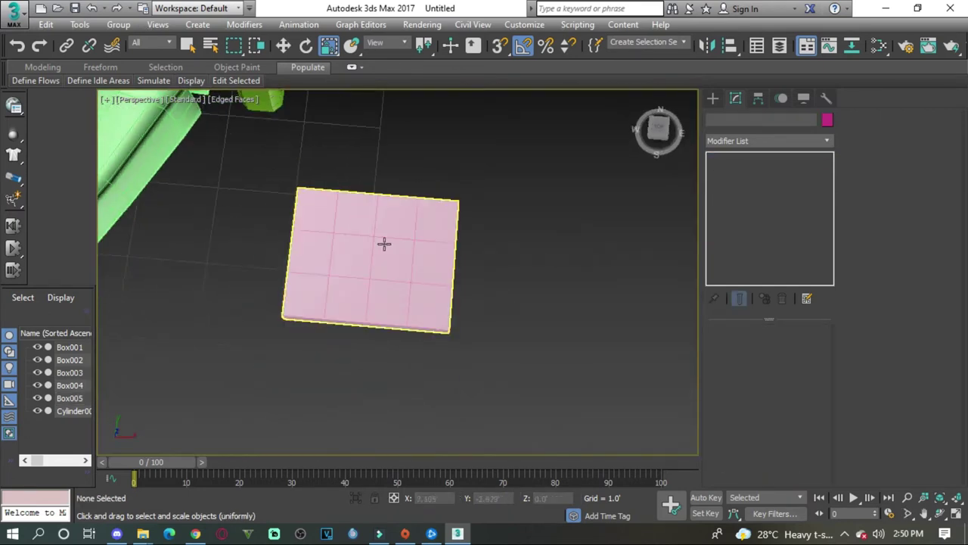
pyautogui.click(385, 243)
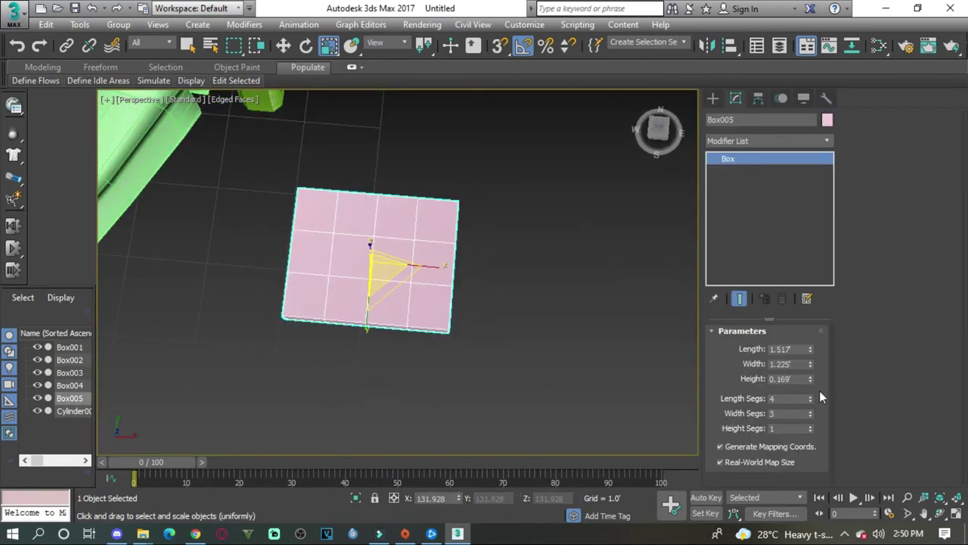
pyautogui.moveTo(819, 363); pyautogui.dragTo(811, 403)
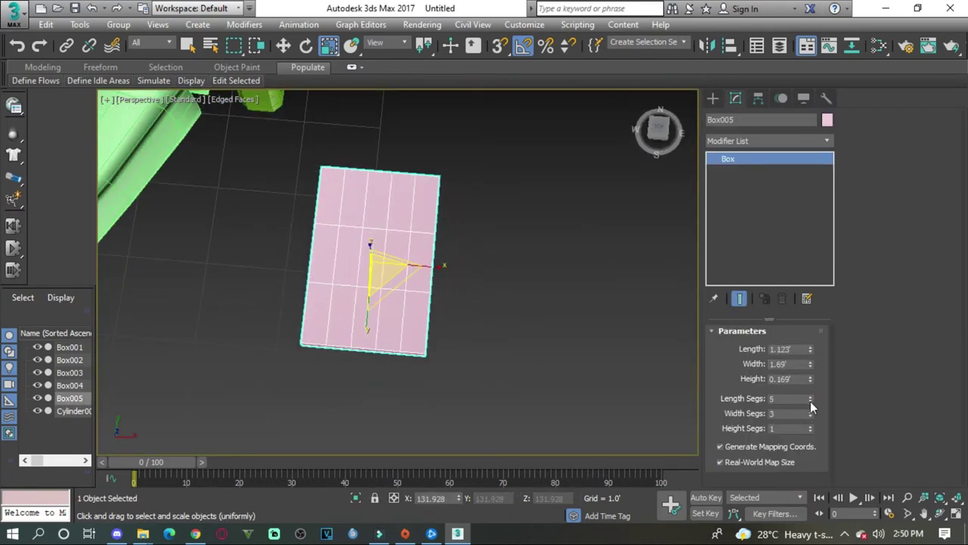
# - Add a Bend modifier and bend the box into a tall arch of about 192°
pyautogui.click(752, 141)
pyautogui.click(752, 152)
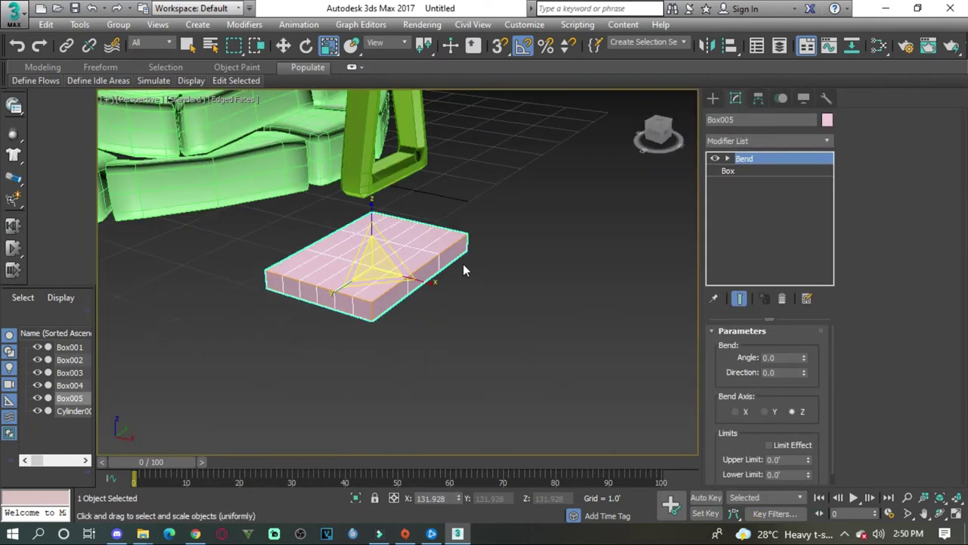
pyautogui.moveTo(803, 357); pyautogui.dragTo(800, 267)
pyautogui.rightClick(803, 358)
pyautogui.click(727, 158)
pyautogui.click(753, 170)
pyautogui.press('e')
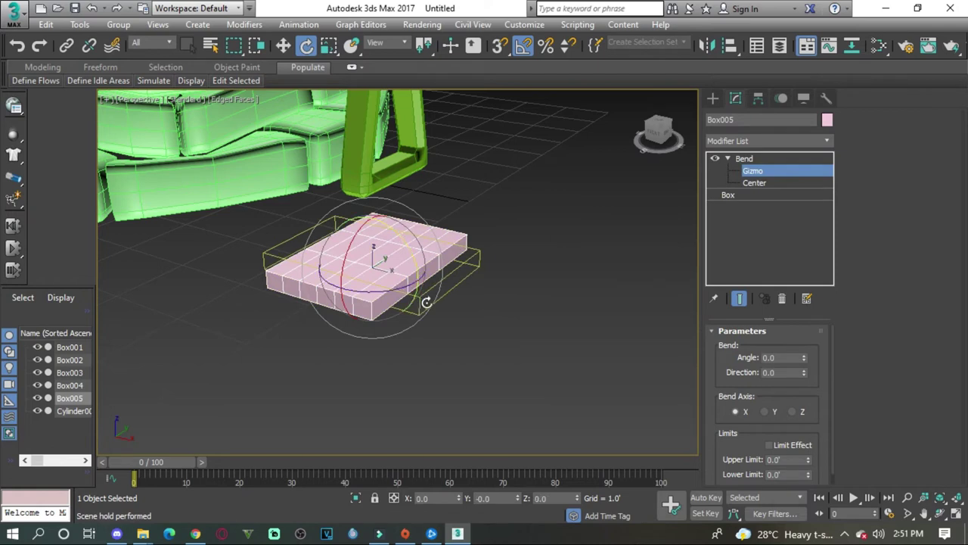
pyautogui.moveTo(806, 361); pyautogui.dragTo(807, 359)
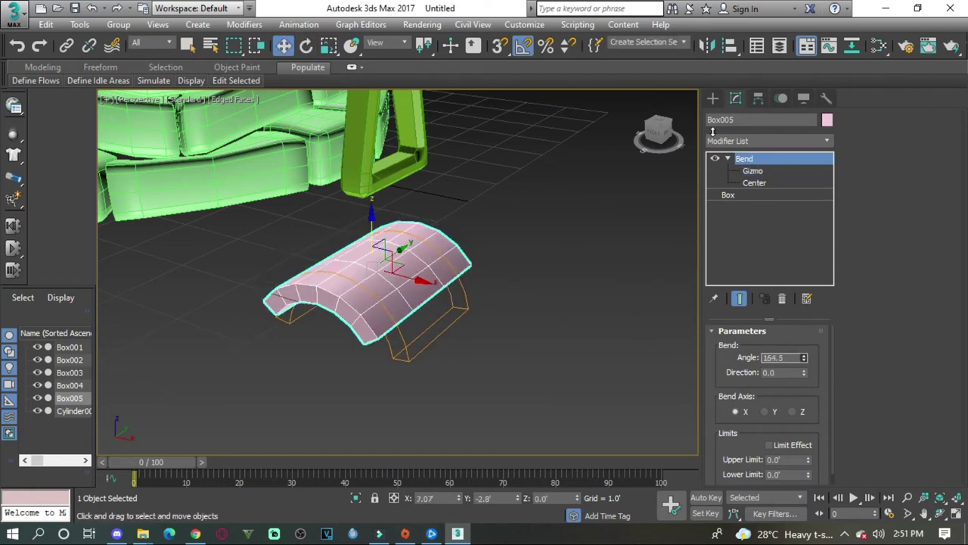
pyautogui.hotkey('alt', 'w')
pyautogui.hotkey('alt', 'w')
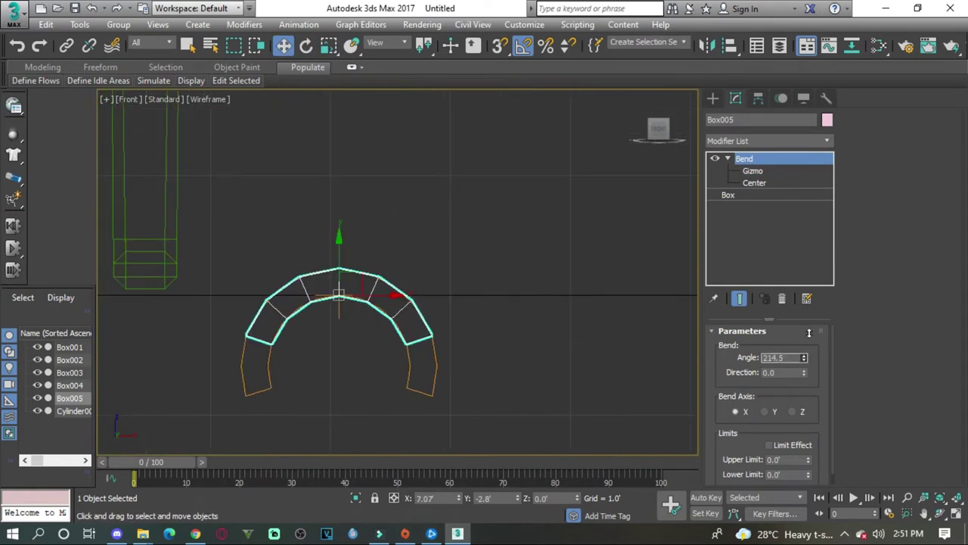
pyautogui.rightClick(762, 256)
# - Collapse the Bend into an editable mesh and select the arch as one element
pyautogui.click(787, 283)
pyautogui.click(505, 314)
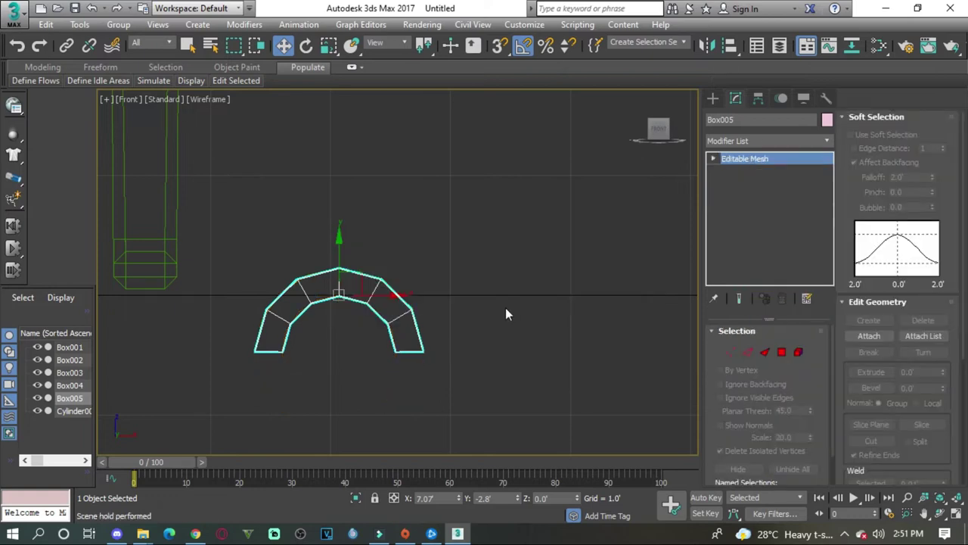
pyautogui.click(799, 352)
pyautogui.click(395, 318)
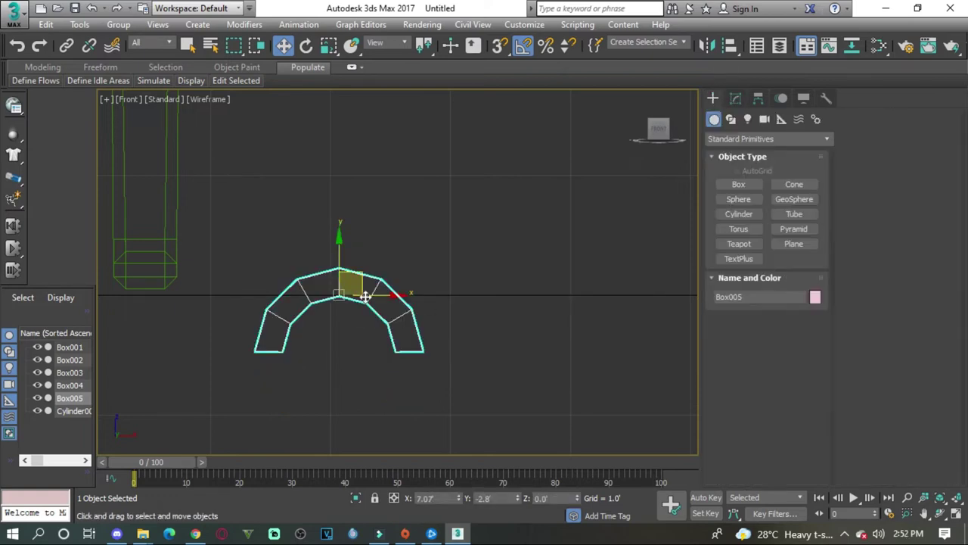
pyautogui.press('1')
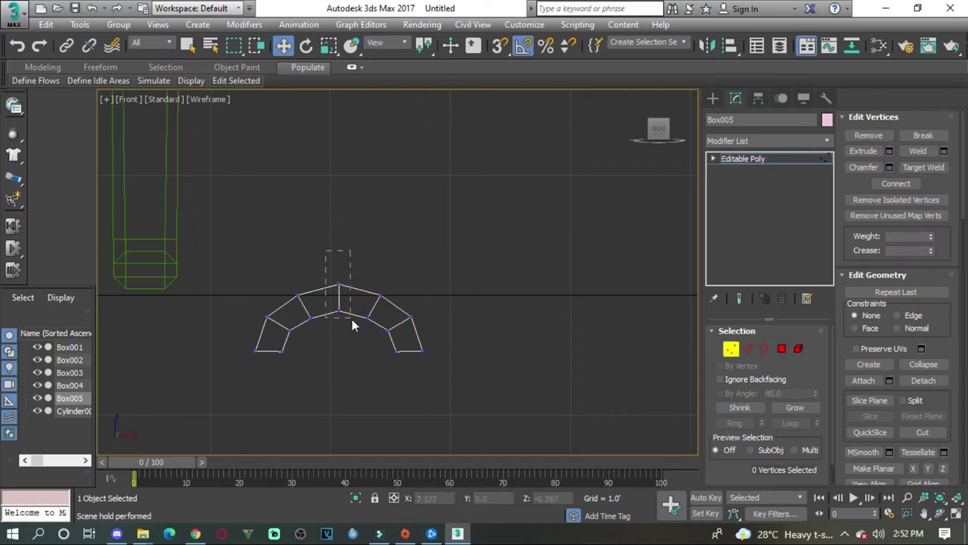
# - Try an upside-down copy of the arch, then undo it
pyautogui.press('p')
pyautogui.keyDown('shift'); pyautogui.moveTo(432, 270); pyautogui.dragTo(551, 266); pyautogui.keyUp('shift')
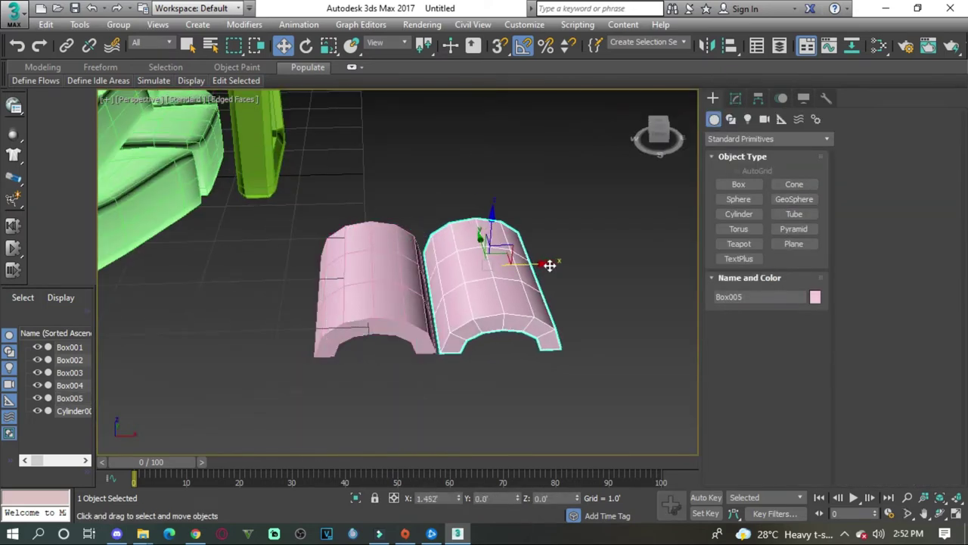
pyautogui.press('Return')
pyautogui.press('r')
pyautogui.press('e')
pyautogui.moveTo(471, 270); pyautogui.dragTo(612, 290)
pyautogui.hotkey('alt', 'w')
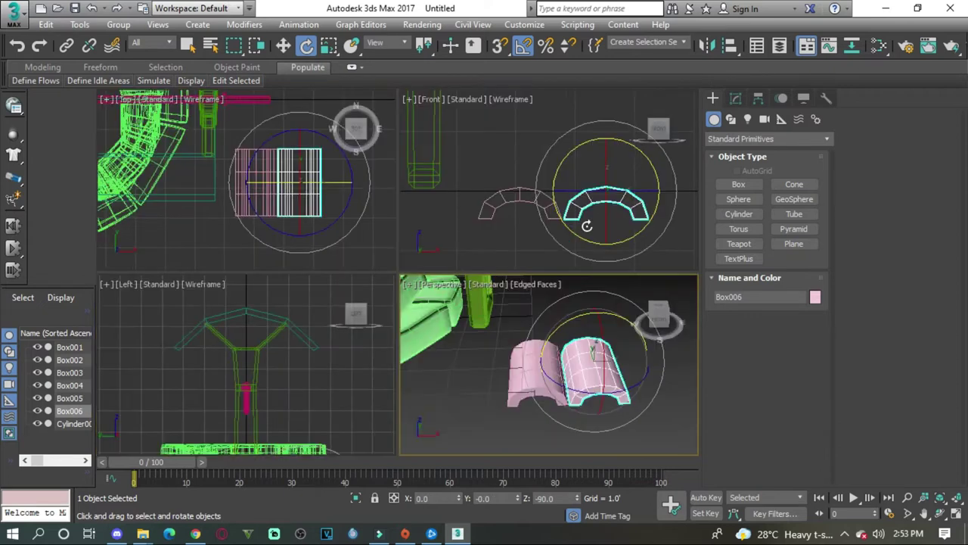
pyautogui.hotkey('alt', 'w')
pyautogui.press('w')
pyautogui.click(506, 268)
pyautogui.click(448, 368)
pyautogui.moveTo(504, 246)
pyautogui.mouseDown()
pyautogui.moveTo(423, 325)
pyautogui.moveTo(452, 318)
pyautogui.mouseUp()
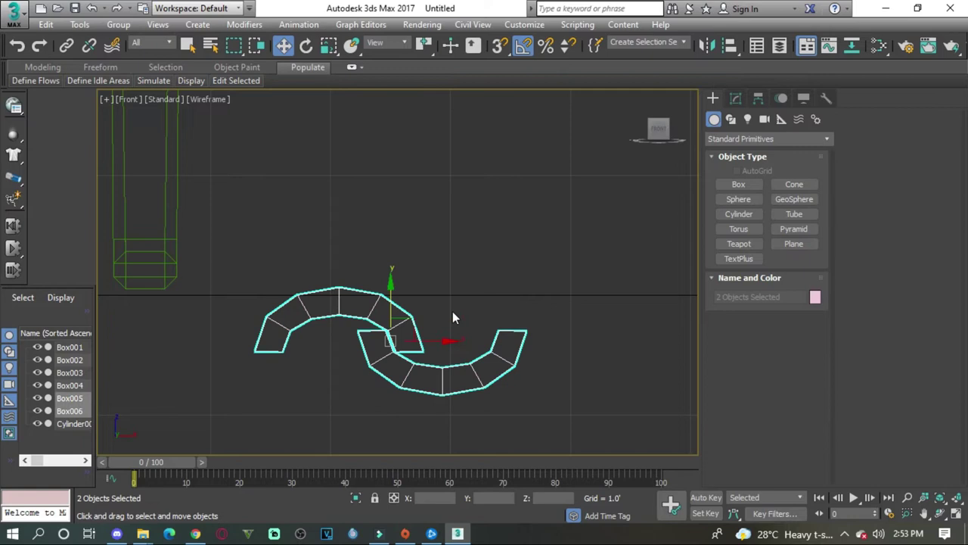
pyautogui.hotkey('ctrl', 'z')
# - Align the tile Box005 to the roof
pyautogui.press('p')
pyautogui.scroll(-3, 519, 344)
pyautogui.scroll(4, 465, 330)
pyautogui.hotkey('alt', 'a')
pyautogui.click(423, 249)
pyautogui.click(487, 380)
# - Convert the tile to an Editable Poly and position it under the roof edge
pyautogui.keyDown('alt'); pyautogui.moveTo(423, 277); pyautogui.dragTo(327, 325, button='middle'); pyautogui.keyUp('alt')
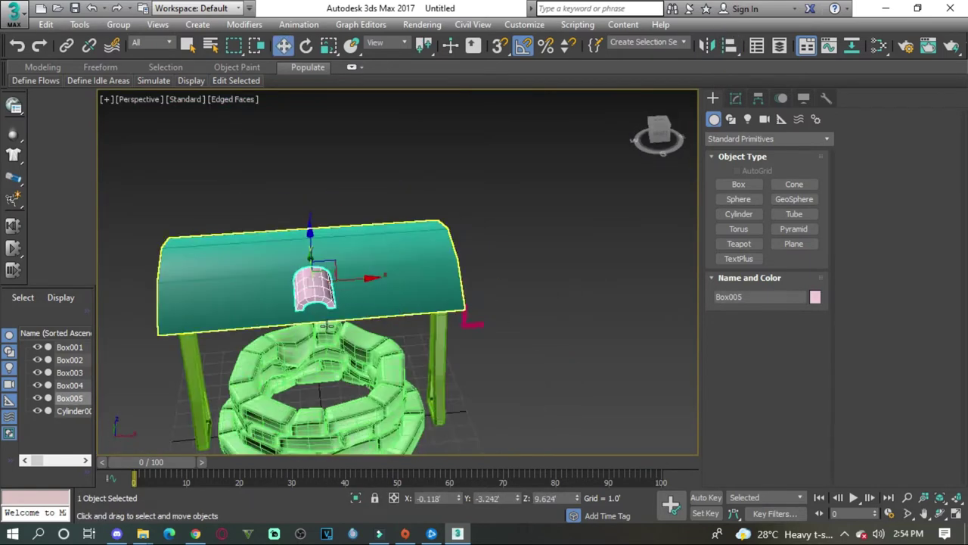
pyautogui.hotkey('alt', 'w')
pyautogui.rightClick(454, 277)
pyautogui.click(582, 212)
pyautogui.press('w')
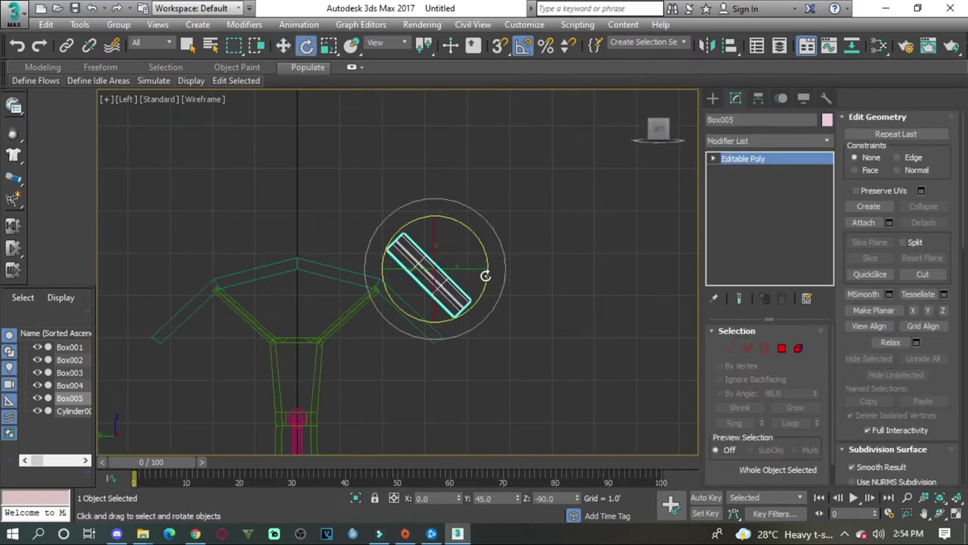
pyautogui.press('w')
pyautogui.press('1')
pyautogui.scroll(3, 457, 249)
pyautogui.press('1')
pyautogui.scroll(-3, 355, 261)
# - Shift-drag the tile to clone 7 copies along the roof edge
pyautogui.press('p')
pyautogui.scroll(1, 206, 312)
pyautogui.scroll(2, 206, 313)
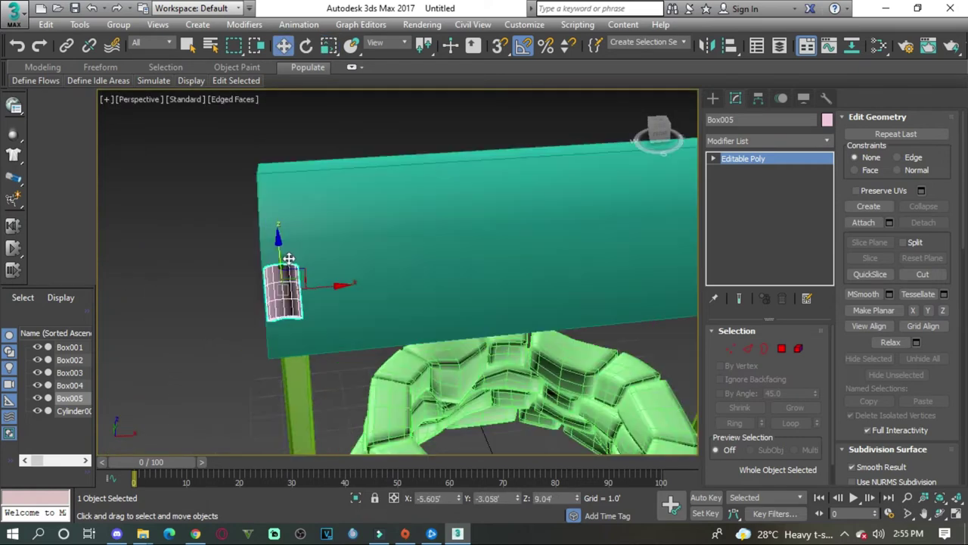
pyautogui.press('l')
pyautogui.press('p')
pyautogui.keyDown('alt'); pyautogui.moveTo(356, 336); pyautogui.dragTo(364, 340, button='middle'); pyautogui.keyUp('alt')
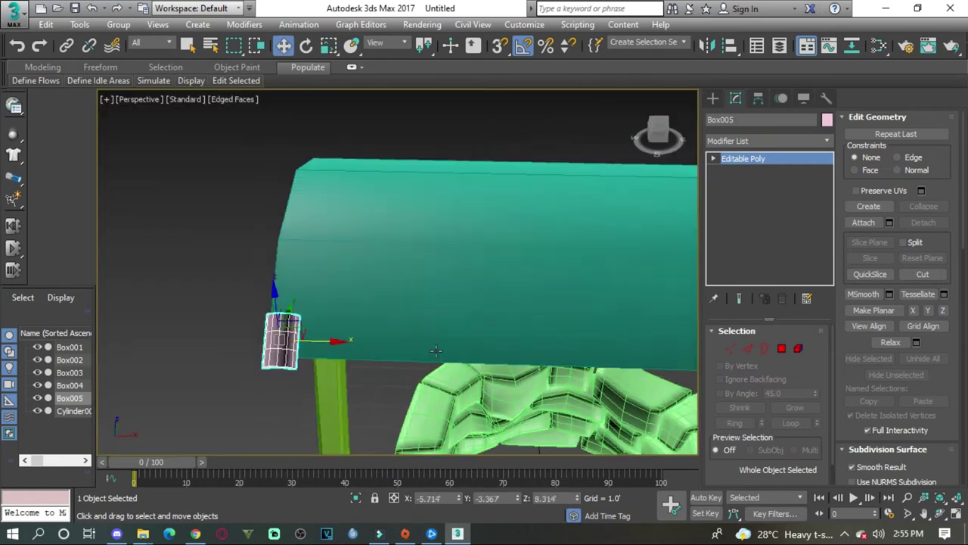
pyautogui.keyDown('shift'); pyautogui.moveTo(366, 341); pyautogui.dragTo(369, 340); pyautogui.keyUp('shift')
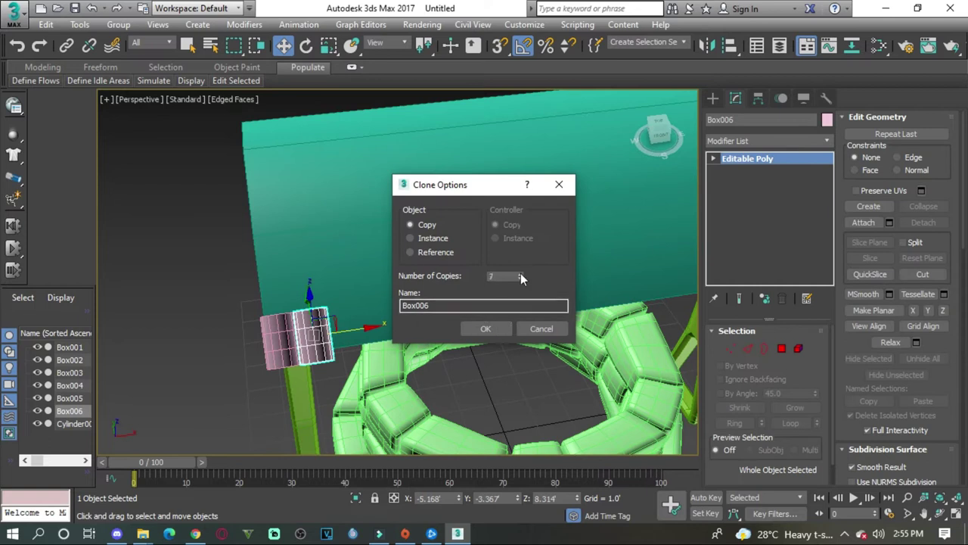
pyautogui.click(486, 328)
# - Clone the end tiles again to complete the row up to Box015
pyautogui.keyDown('alt'); pyautogui.moveTo(454, 325); pyautogui.dragTo(413, 324, button='middle'); pyautogui.keyUp('alt')
pyautogui.scroll(-2, 413, 324)
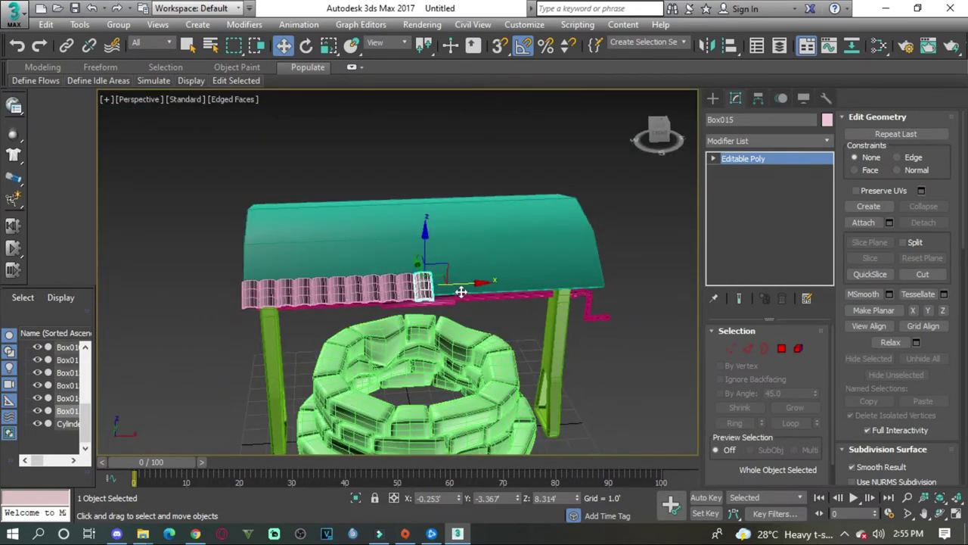
pyautogui.moveTo(255, 306); pyautogui.dragTo(581, 294)
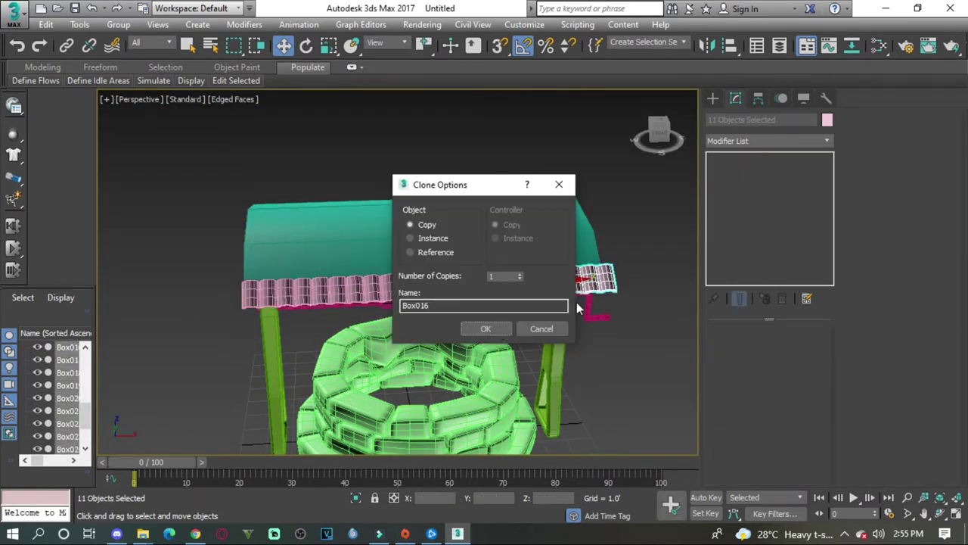
pyautogui.click(485, 327)
pyautogui.scroll(3, 485, 327)
# - Select the row of roof tiles for rotating and frame them in the Left view
pyautogui.hotkey('alt', 'w')
pyautogui.hotkey('alt', 'w')
pyautogui.moveTo(464, 270); pyautogui.dragTo(391, 280)
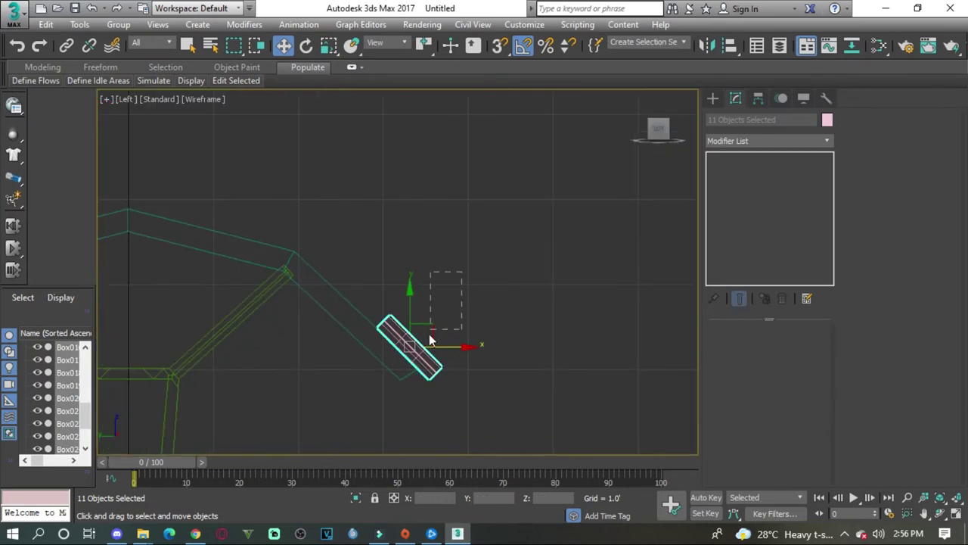
pyautogui.rightClick(385, 279)
pyautogui.click(412, 299)
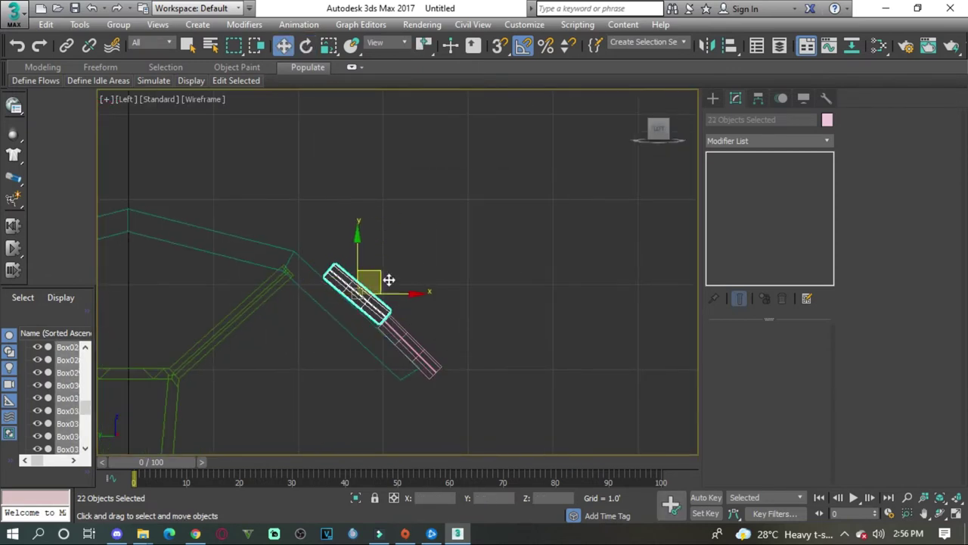
pyautogui.hotkey('alt', 'w')
pyautogui.hotkey('alt', 'w')
pyautogui.moveTo(409, 273)
pyautogui.keyDown('alt'); pyautogui.mouseDown(button='middle')
pyautogui.moveTo(377, 329)
pyautogui.moveTo(612, 251)
pyautogui.moveTo(418, 293)
pyautogui.moveTo(588, 270)
pyautogui.mouseUp(button='middle'); pyautogui.keyUp('alt')
pyautogui.press('l')
pyautogui.moveTo(341, 346); pyautogui.dragTo(288, 345, button='middle')
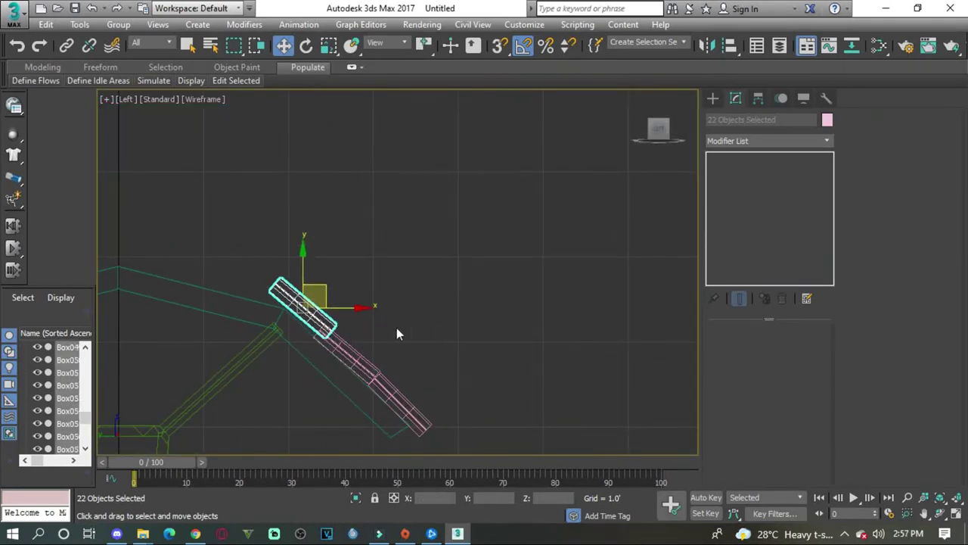
# - Move a tile row along the roof slope and rotate it to follow the curve
pyautogui.press('w')
pyautogui.scroll(2, 318, 318)
pyautogui.scroll(1, 307, 316)
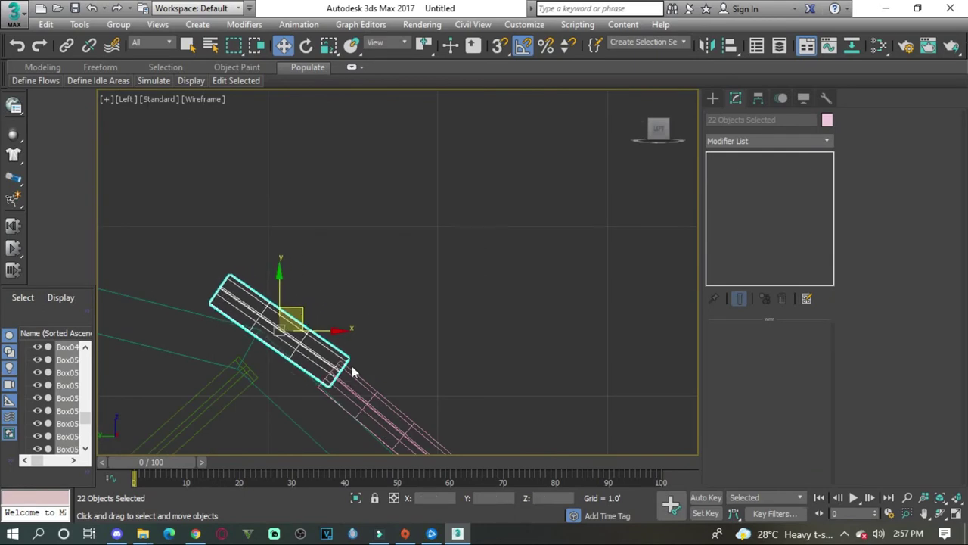
pyautogui.scroll(-2, 352, 371)
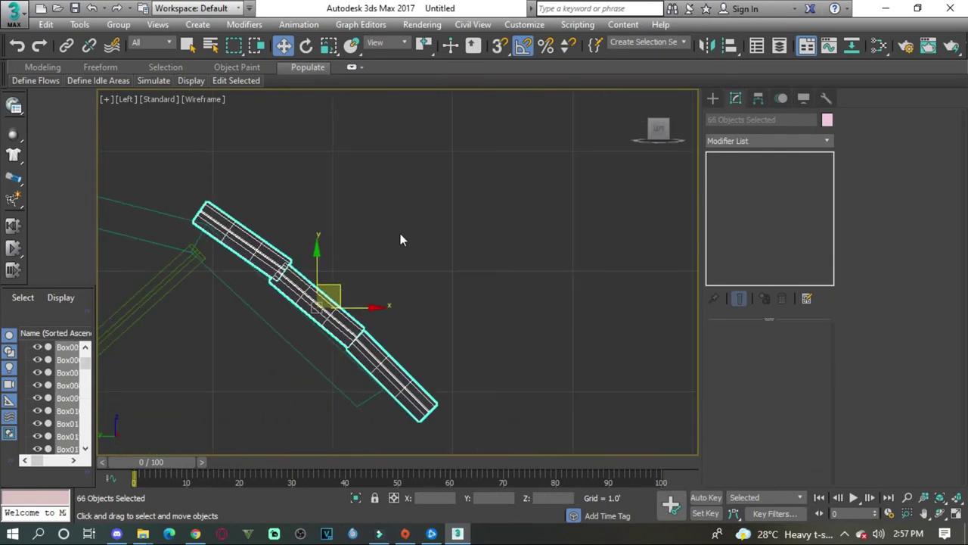
pyautogui.moveTo(340, 234); pyautogui.dragTo(506, 270, button='middle')
pyautogui.click(448, 271)
pyautogui.moveTo(448, 271)
pyautogui.mouseDown()
pyautogui.moveTo(371, 195)
pyautogui.moveTo(345, 214)
pyautogui.moveTo(264, 191)
pyautogui.mouseUp()
pyautogui.press('e')
pyautogui.press('w')
pyautogui.press('e')
pyautogui.click(420, 186)
# - Attach all the roof tiles into one Editable Poly object
pyautogui.press('p')
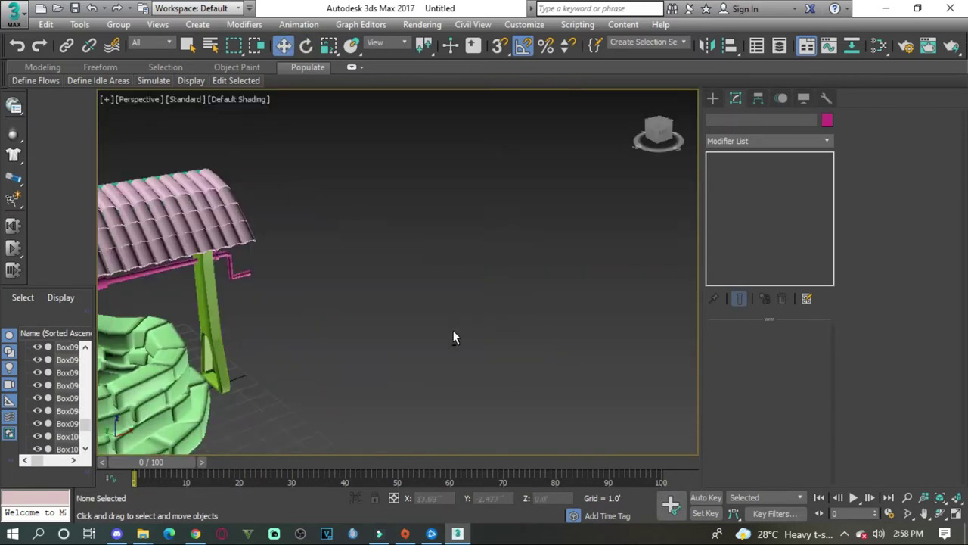
pyautogui.click(798, 349)
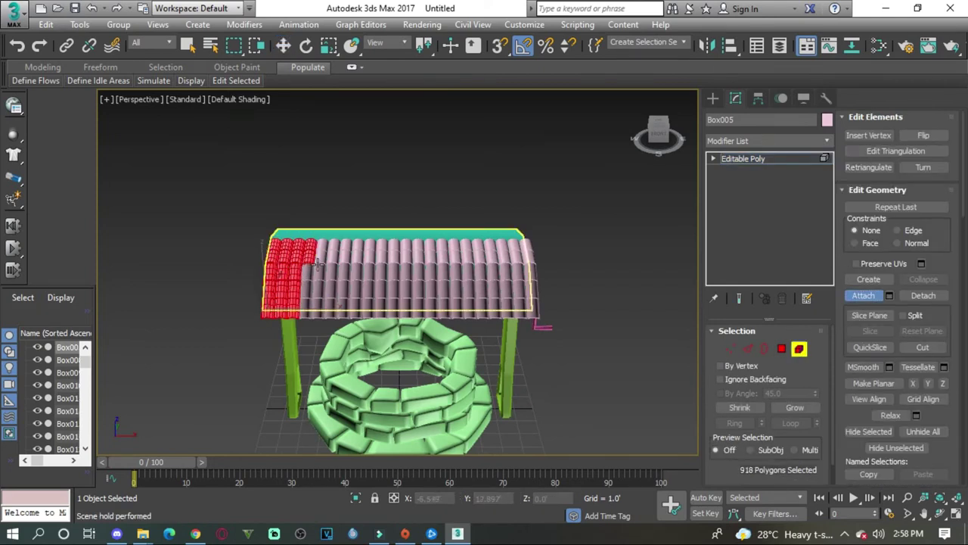
pyautogui.hotkey('alt', 'w')
pyautogui.hotkey('alt', 'w')
pyautogui.hotkey('alt', 'w')
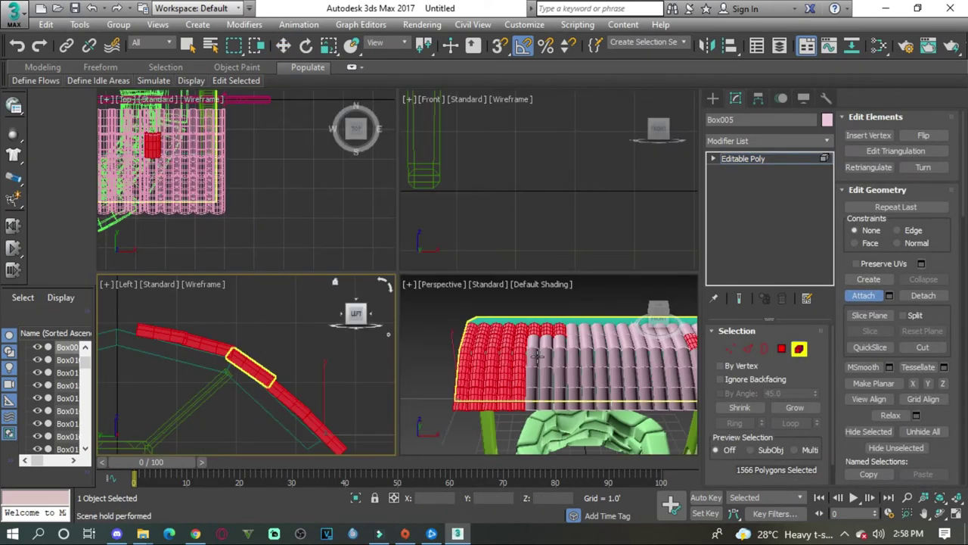
pyautogui.moveTo(603, 362); pyautogui.dragTo(556, 385, button='middle')
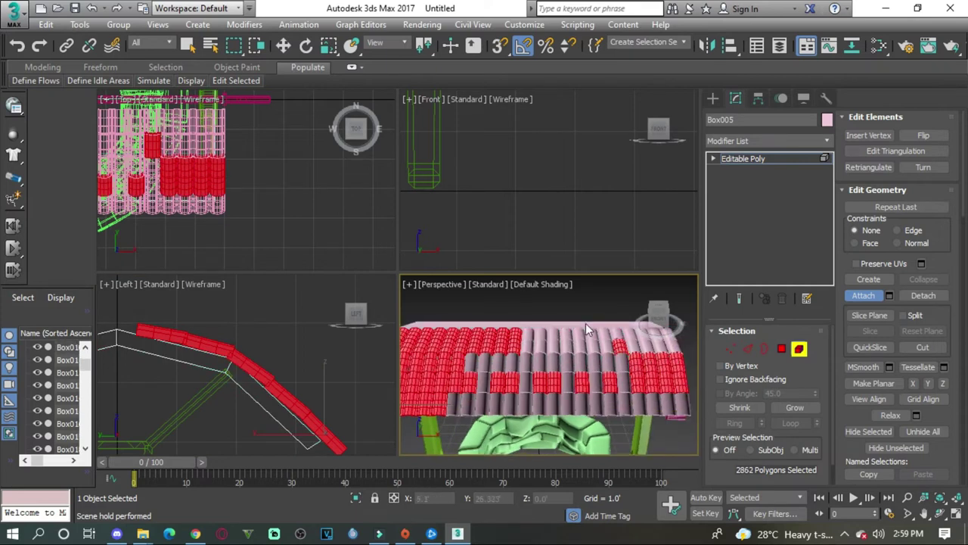
pyautogui.keyDown('ctrl'); pyautogui.click(605, 337); pyautogui.keyUp('ctrl')
pyautogui.keyDown('alt'); pyautogui.moveTo(605, 336); pyautogui.dragTo(609, 363, button='middle'); pyautogui.keyUp('alt')
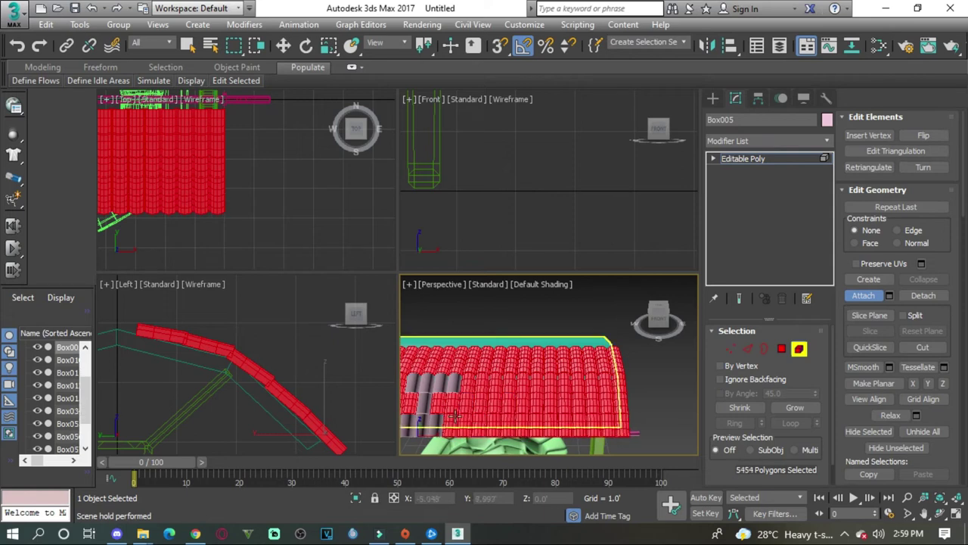
pyautogui.keyDown('ctrl'); pyautogui.click(455, 415); pyautogui.keyUp('ctrl')
pyautogui.keyDown('alt'); pyautogui.moveTo(454, 415); pyautogui.dragTo(544, 379, button='middle'); pyautogui.keyUp('alt')
pyautogui.hotkey('alt', 'w')
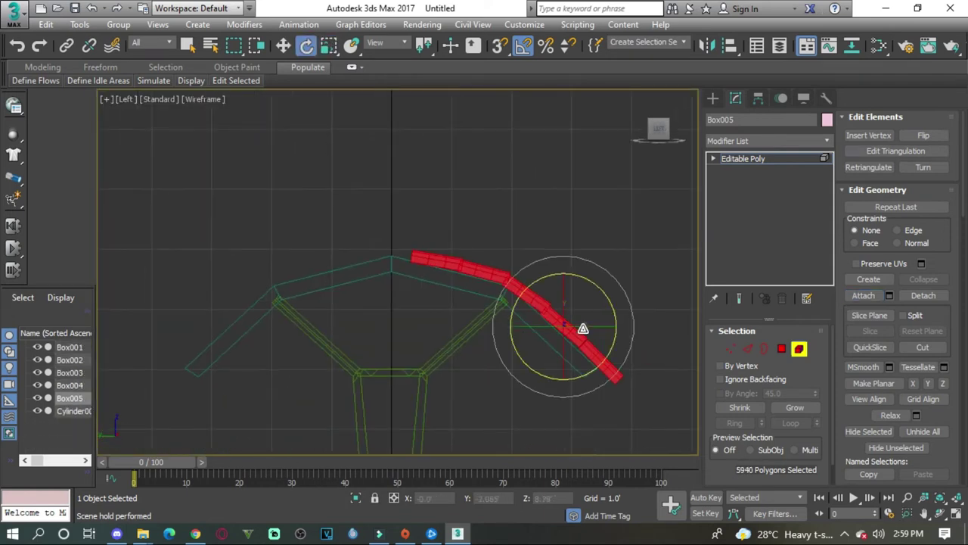
# - Mirror a copy of the tiles and move it onto the roof's other slope
pyautogui.click(706, 45)
pyautogui.click(456, 298)
pyautogui.click(446, 372)
pyautogui.press('w')
pyautogui.moveTo(655, 363); pyautogui.dragTo(222, 340)
pyautogui.click(384, 345)
# - Create a thin Box007 along the top of the roof for the ridge cap
pyautogui.press('p')
pyautogui.scroll(-5, 385, 277)
pyautogui.scroll(5, 435, 219)
pyautogui.scroll(-5, 434, 220)
pyautogui.keyDown('alt'); pyautogui.moveTo(434, 227); pyautogui.dragTo(410, 309, button='middle'); pyautogui.keyUp('alt')
pyautogui.click(738, 184)
pyautogui.moveTo(231, 399)
pyautogui.mouseDown()
pyautogui.moveTo(635, 367)
pyautogui.moveTo(725, 137)
pyautogui.mouseUp()
pyautogui.press('w')
pyautogui.keyDown('alt'); pyautogui.moveTo(398, 269); pyautogui.dragTo(550, 384, button='middle'); pyautogui.keyUp('alt')
# - Adjust the ridge box's segments and shorten its length in the Front view
pyautogui.press('l')
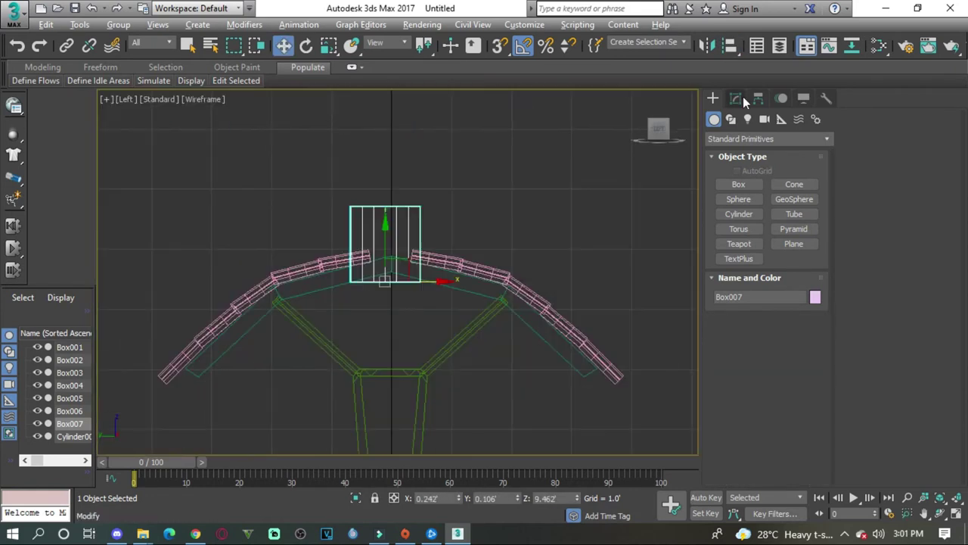
pyautogui.click(738, 98)
pyautogui.hotkey('alt', 'w')
pyautogui.press('f')
pyautogui.hotkey('alt', 'w')
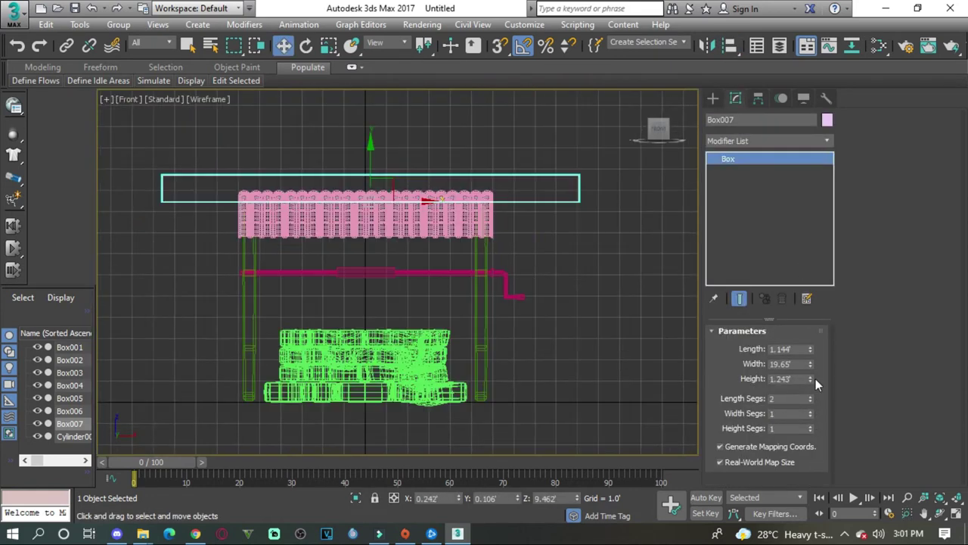
pyautogui.moveTo(810, 430)
pyautogui.mouseDown()
pyautogui.moveTo(810, 439)
pyautogui.moveTo(810, 401)
pyautogui.mouseUp()
pyautogui.moveTo(811, 352)
pyautogui.mouseDown()
pyautogui.moveTo(812, 363)
pyautogui.moveTo(820, 346)
pyautogui.mouseUp()
pyautogui.hotkey('alt', 'w')
pyautogui.rightClick(642, 391)
pyautogui.hotkey('alt', 'w')
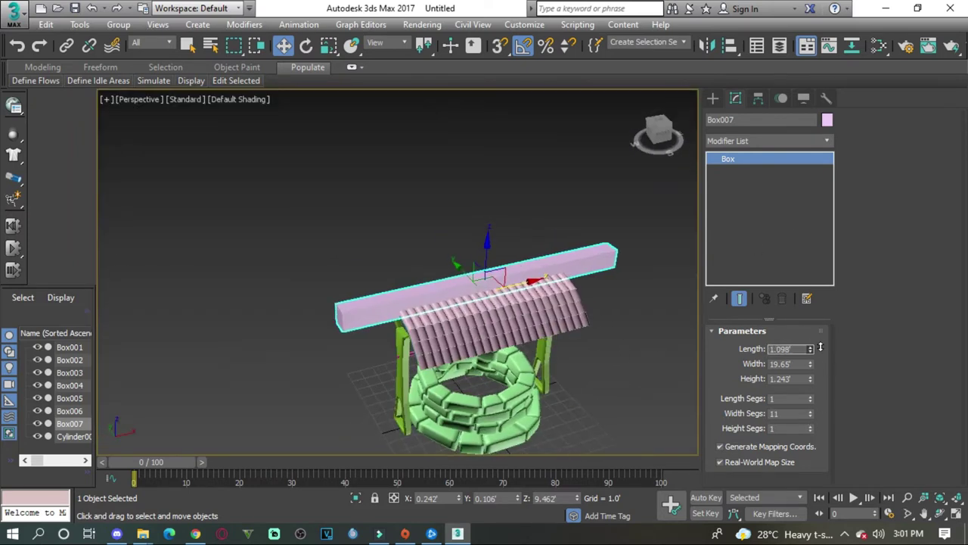
pyautogui.press('f')
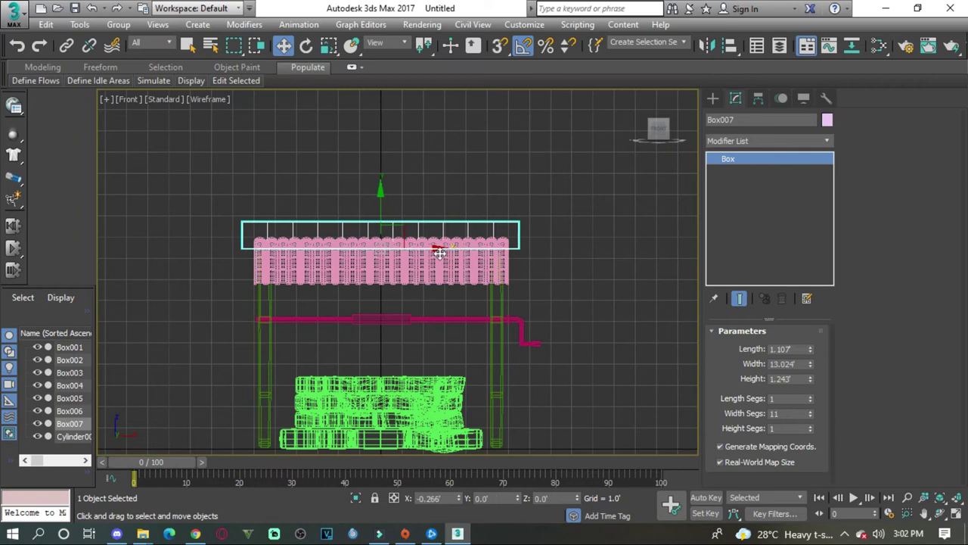
# - Convert Box007 to Editable Poly, bend it -63° on X, and collapse the stack
pyautogui.rightClick(418, 242)
pyautogui.click(583, 386)
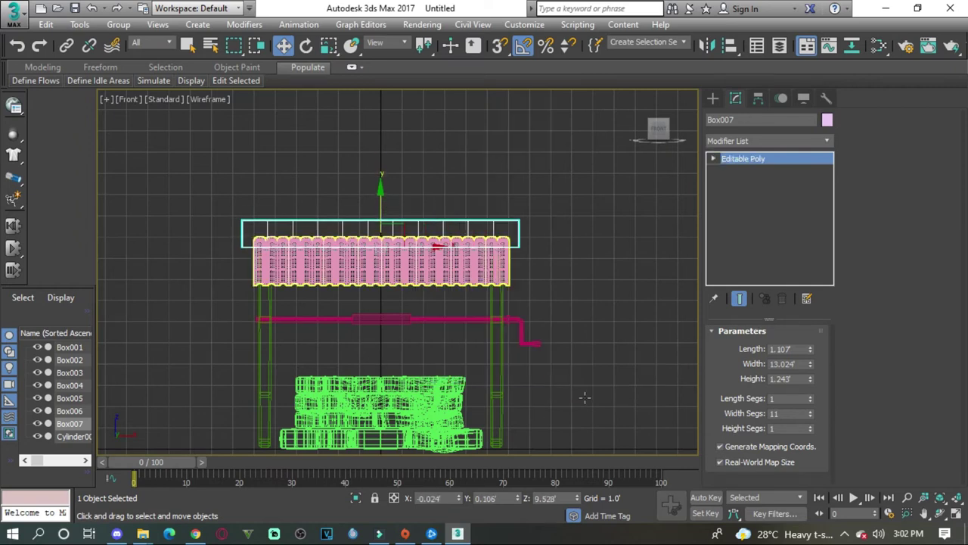
pyautogui.click(759, 142)
pyautogui.press('b')
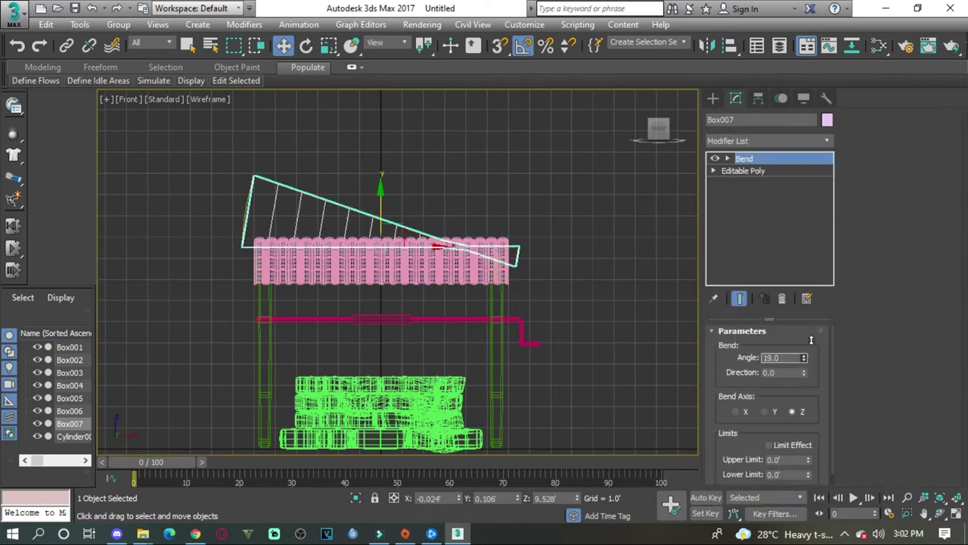
pyautogui.click(727, 161)
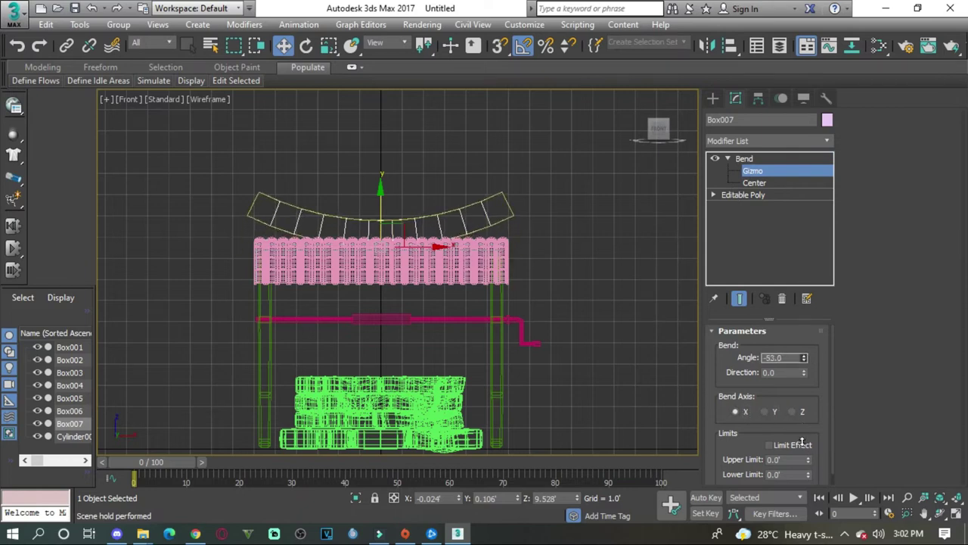
pyautogui.rightClick(744, 160)
pyautogui.click(778, 282)
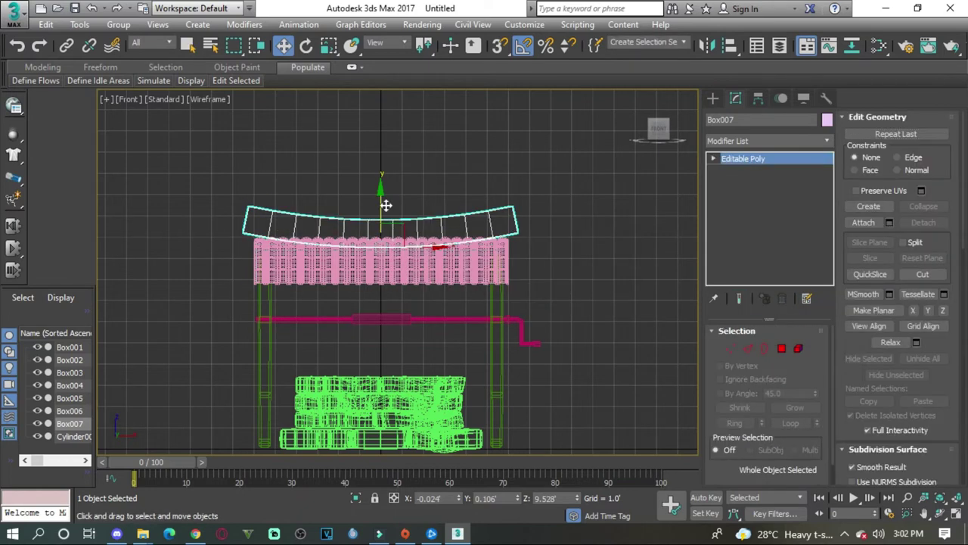
# - Inspect the tiled roof in Perspective and select the roof tiles as elements
pyautogui.press('p')
pyautogui.press('z')
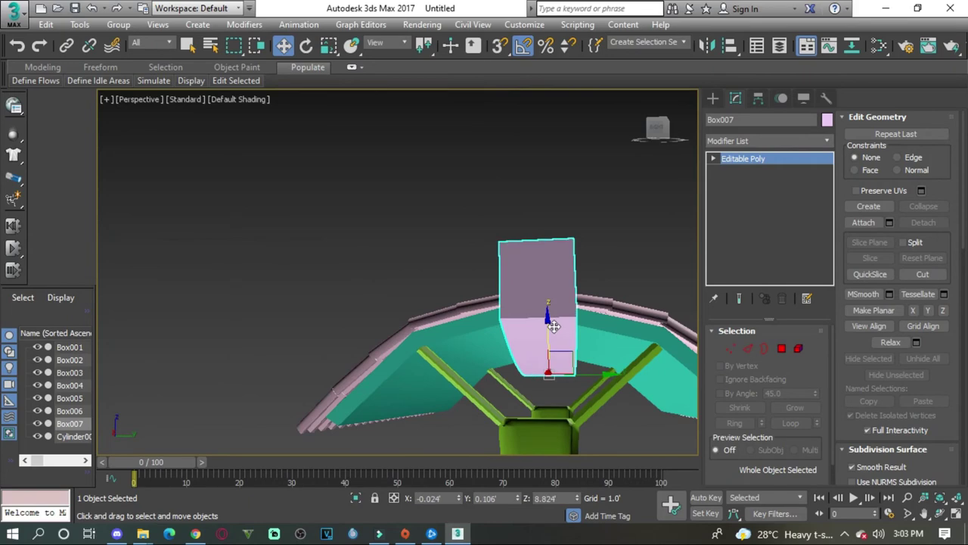
pyautogui.keyDown('alt'); pyautogui.moveTo(554, 326); pyautogui.dragTo(643, 345, button='middle'); pyautogui.keyUp('alt')
pyautogui.click(637, 281)
pyautogui.keyDown('alt'); pyautogui.moveTo(637, 280); pyautogui.dragTo(405, 308, button='middle'); pyautogui.keyUp('alt')
pyautogui.click(396, 335)
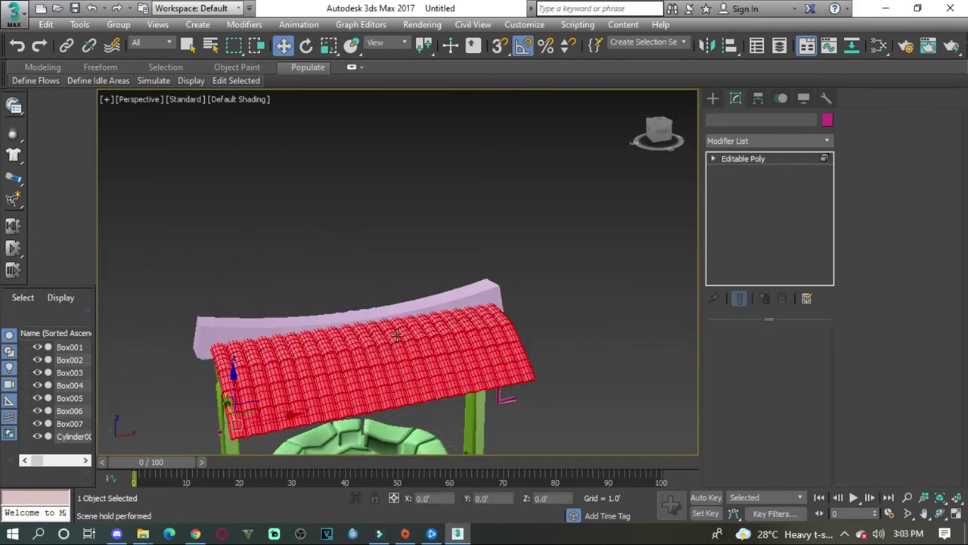
pyautogui.press('5')
pyautogui.moveTo(514, 196)
pyautogui.keyDown('alt'); pyautogui.mouseDown(button='middle')
pyautogui.moveTo(619, 239)
pyautogui.moveTo(438, 242)
pyautogui.moveTo(544, 267)
pyautogui.mouseUp(button='middle'); pyautogui.keyUp('alt')
# - Create a large square ground Plane001 under the well and colour it green
pyautogui.click(713, 99)
pyautogui.click(794, 244)
pyautogui.scroll(-2, 530, 304)
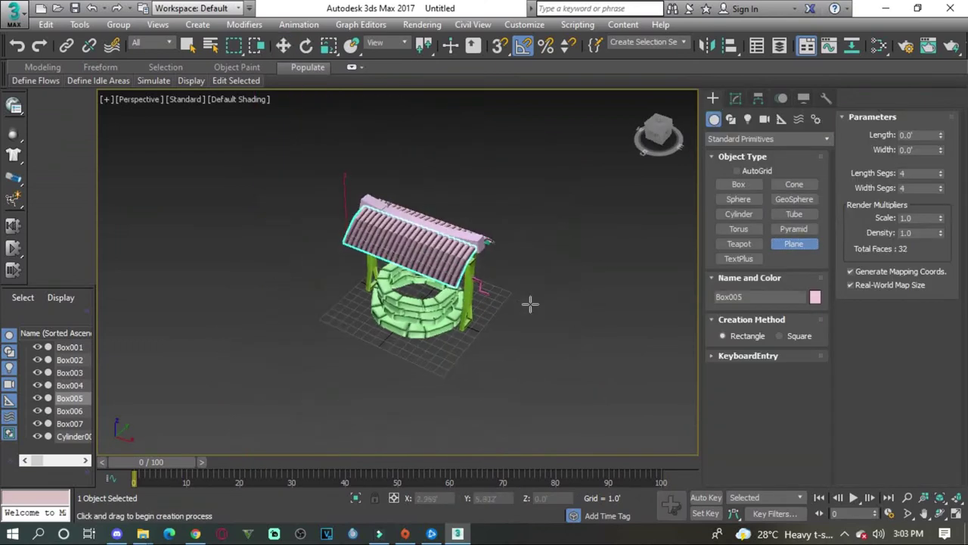
pyautogui.click(779, 335)
pyautogui.moveTo(386, 299); pyautogui.dragTo(502, 288)
pyautogui.click(814, 297)
pyautogui.click(452, 256)
pyautogui.click(556, 345)
# - Colour the stone brick well base dark grey
pyautogui.click(67, 346)
pyautogui.click(735, 98)
pyautogui.click(827, 119)
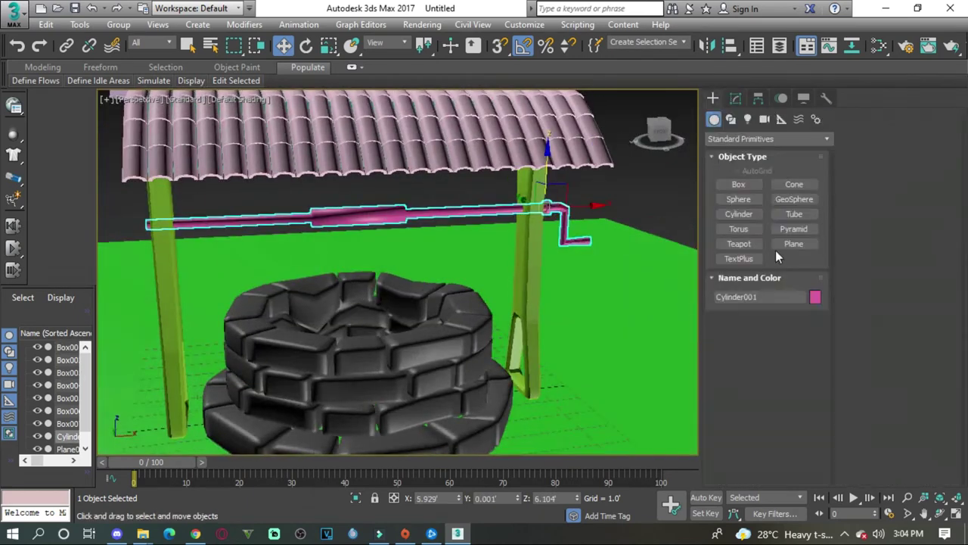
pyautogui.click(767, 138)
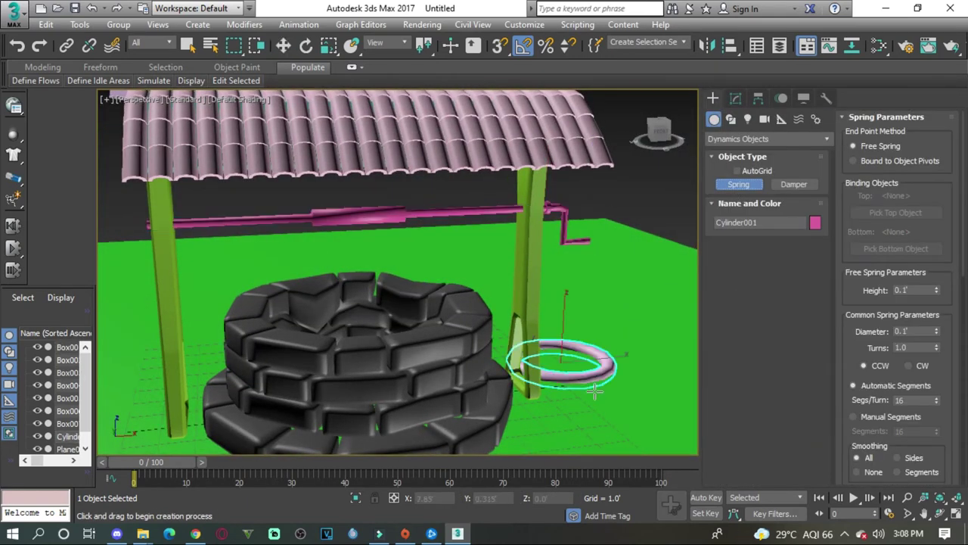
# - Align Spring001 to the crank axle and rotate it along the axle
pyautogui.keyDown('alt'); pyautogui.moveTo(578, 367); pyautogui.dragTo(703, 217, button='middle'); pyautogui.keyUp('alt')
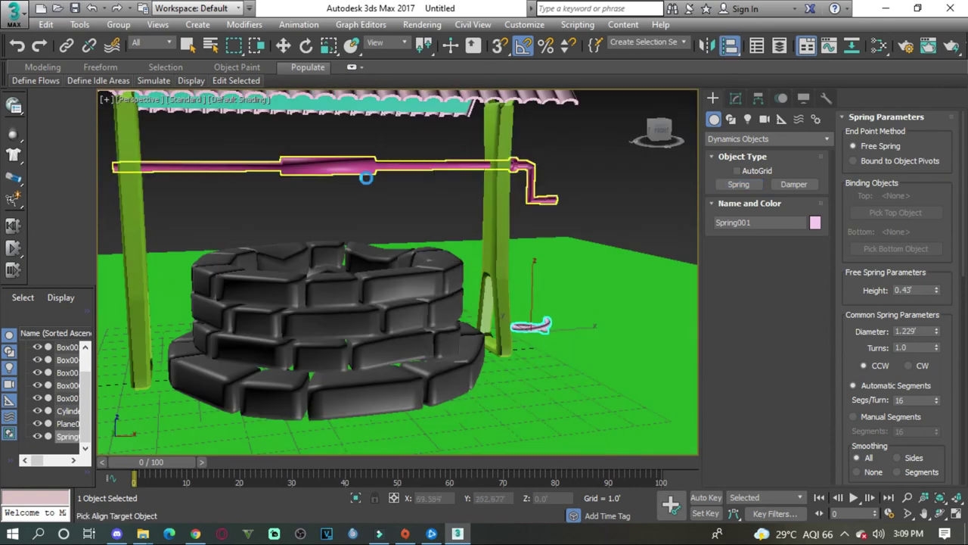
pyautogui.click(364, 186)
pyautogui.click(480, 383)
pyautogui.press('e')
pyautogui.press('w')
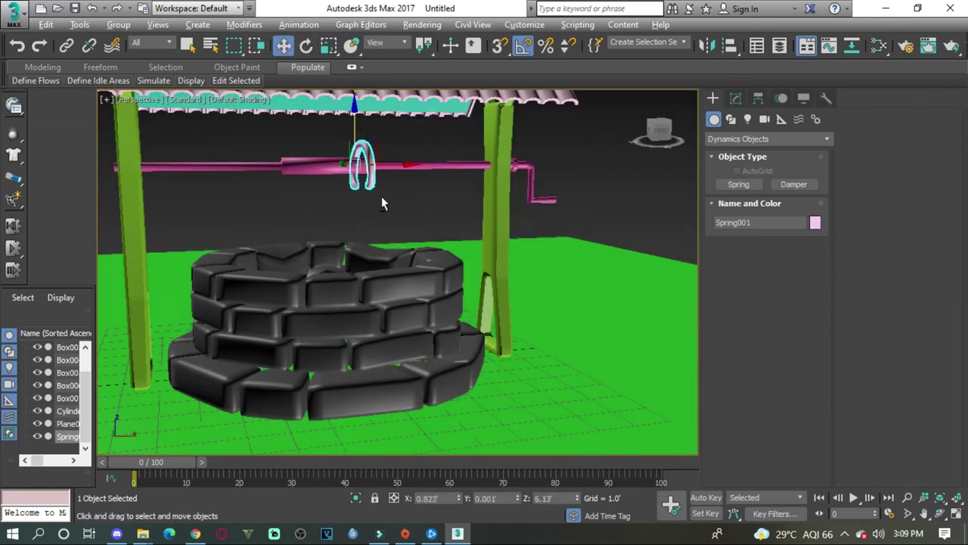
pyautogui.press('l')
pyautogui.click(399, 349)
pyautogui.click(479, 383)
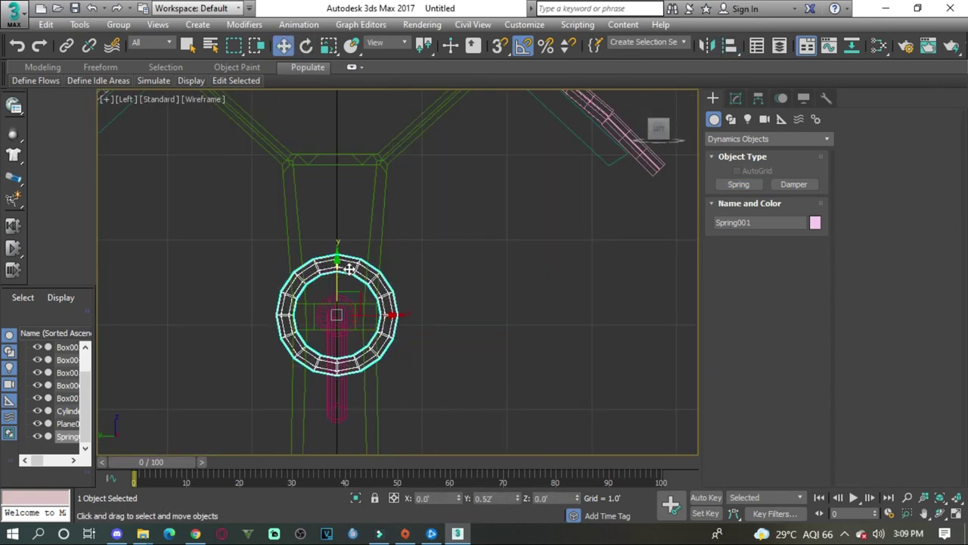
pyautogui.click(734, 102)
pyautogui.press('p')
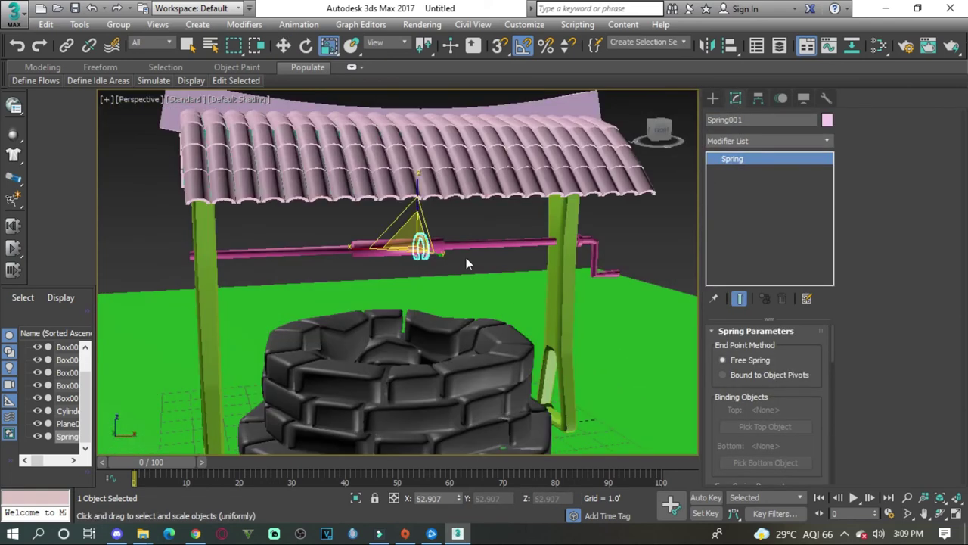
# - Set the spring to 14 turns and adjust its height and coil width
pyautogui.scroll(4, 466, 257)
pyautogui.scroll(-3, 793, 379)
pyautogui.moveTo(806, 419); pyautogui.dragTo(817, 453)
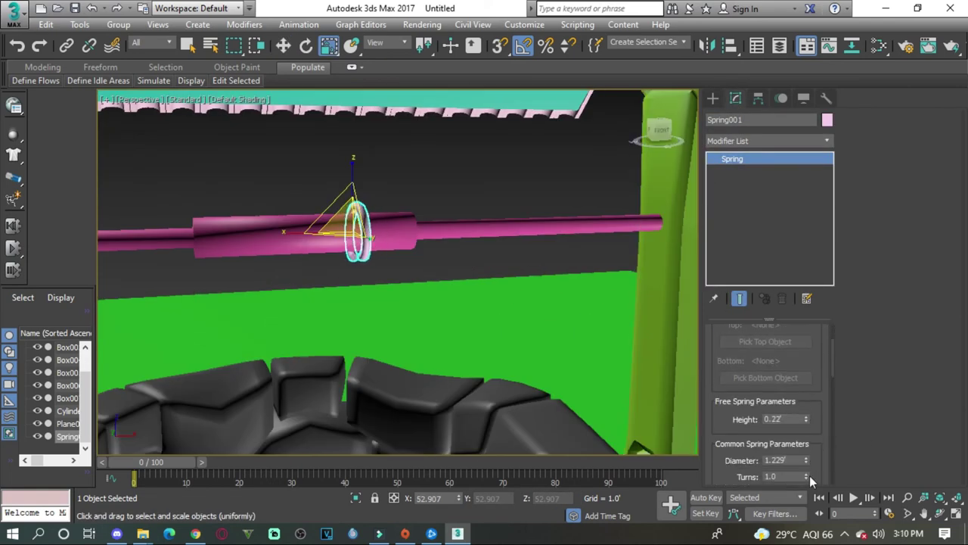
pyautogui.rightClick(808, 477)
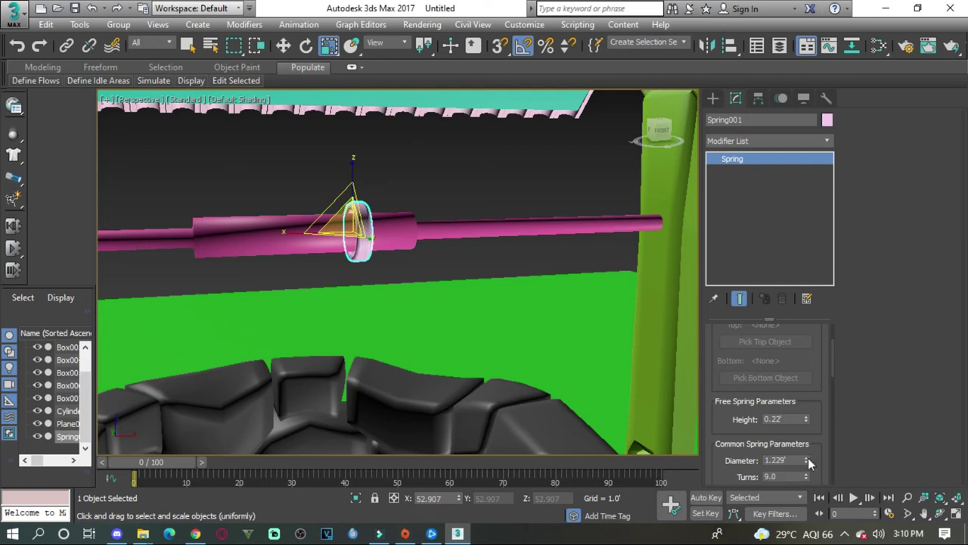
pyautogui.moveTo(806, 418); pyautogui.dragTo(816, 406)
pyautogui.moveTo(806, 478); pyautogui.dragTo(806, 454)
pyautogui.press('w')
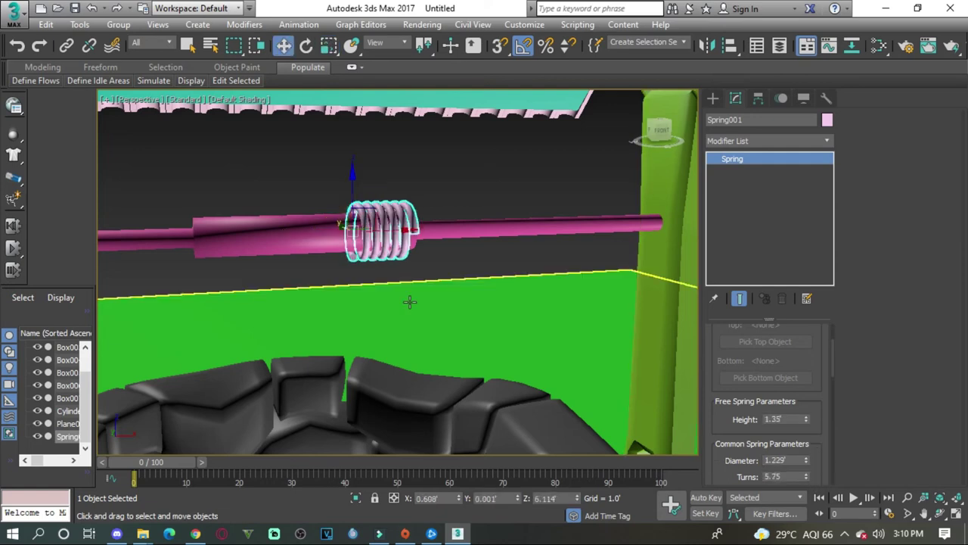
pyautogui.keyDown('alt'); pyautogui.moveTo(411, 300); pyautogui.dragTo(328, 272, button='middle'); pyautogui.keyUp('alt')
pyautogui.moveTo(806, 419)
pyautogui.mouseDown()
pyautogui.moveTo(815, 363)
pyautogui.moveTo(807, 419)
pyautogui.mouseUp()
pyautogui.moveTo(807, 460); pyautogui.dragTo(806, 469)
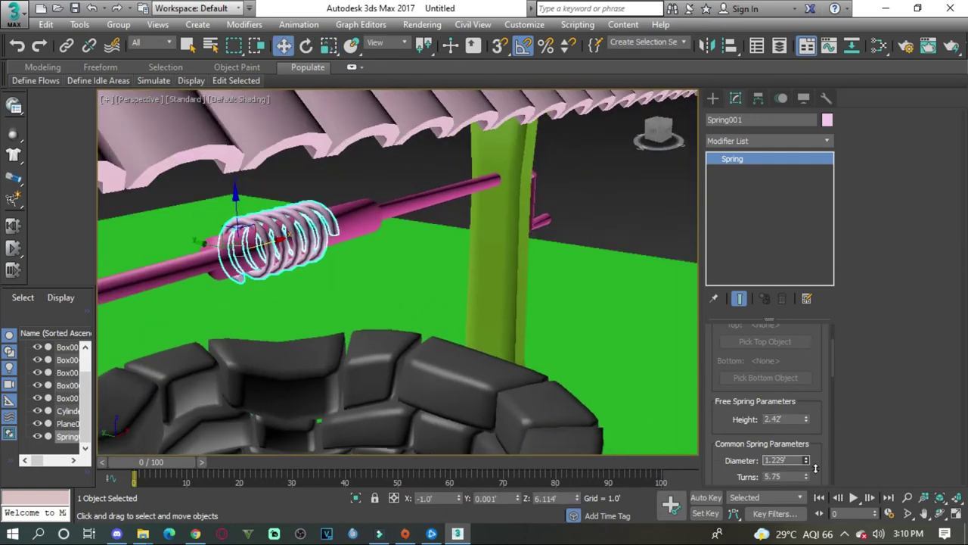
# - Refine the spring to 3.35' height and 1.099' diameter so it hugs the axle
pyautogui.press('l')
pyautogui.moveTo(807, 419); pyautogui.dragTo(817, 477)
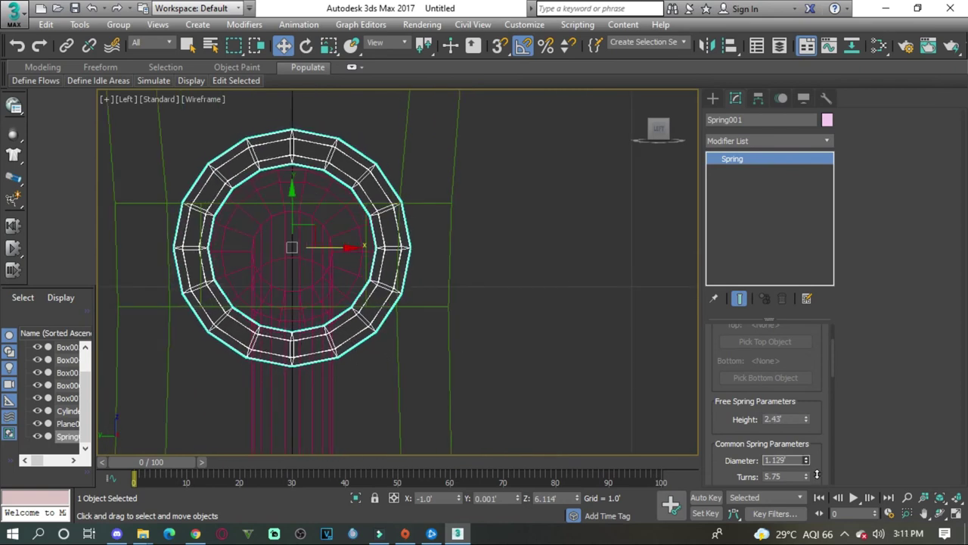
pyautogui.hotkey('alt', 'w')
pyautogui.hotkey('alt', 'w')
pyautogui.hotkey('alt', 'w')
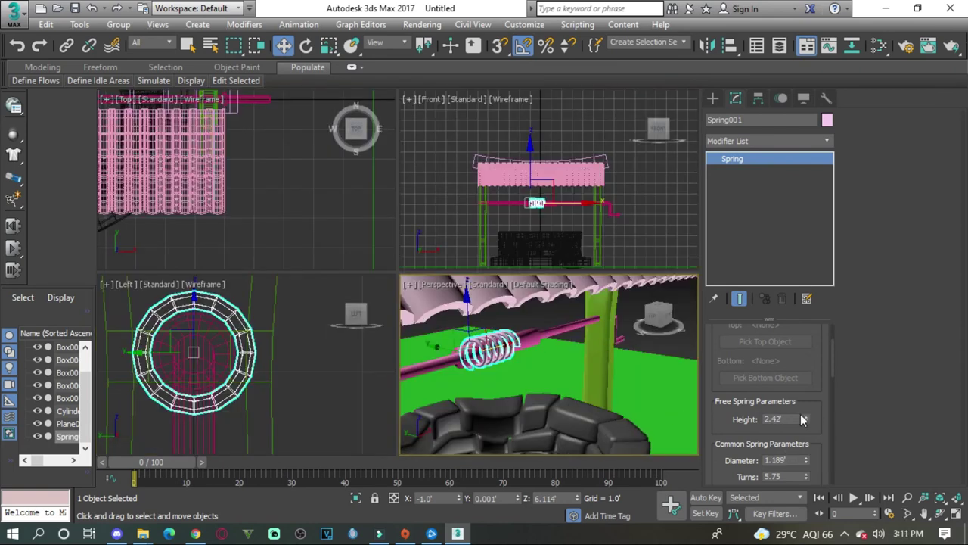
pyautogui.moveTo(806, 460); pyautogui.dragTo(817, 474)
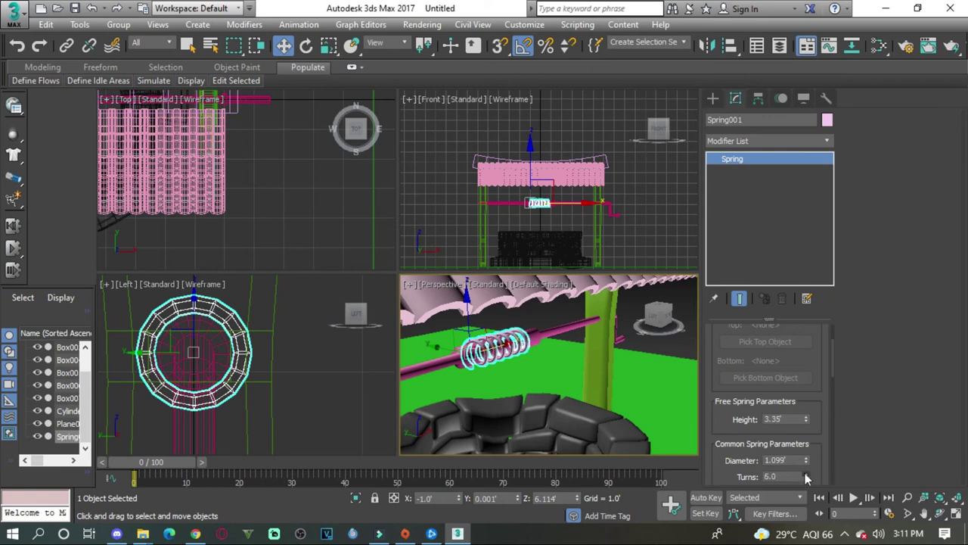
pyautogui.hotkey('alt', 'w')
pyautogui.press('z')
pyautogui.hotkey('alt', 'w')
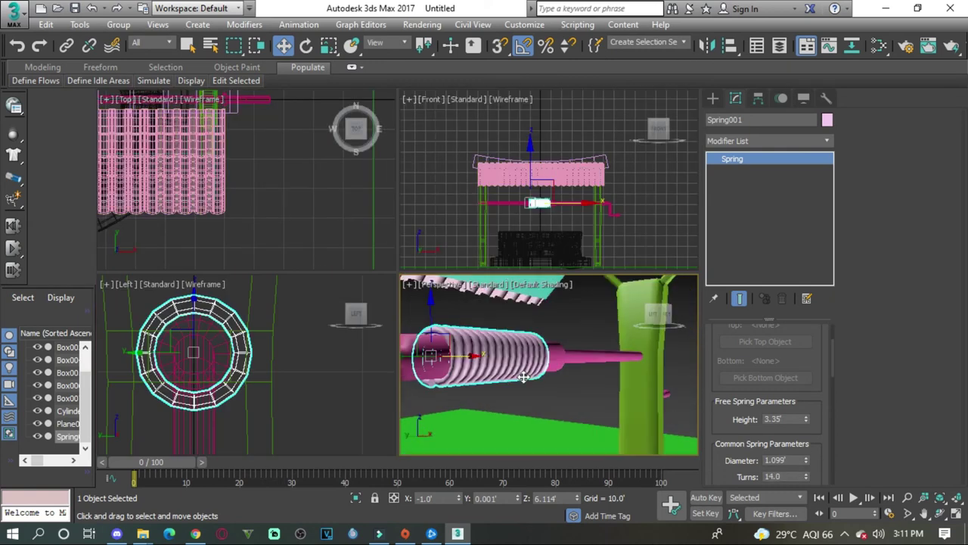
pyautogui.hotkey('alt', 'w')
pyautogui.keyDown('alt'); pyautogui.moveTo(525, 353); pyautogui.dragTo(480, 298, button='middle'); pyautogui.keyUp('alt')
# - Convert the spring to Editable Poly and pull its end vertices down into the well
pyautogui.rightClick(522, 224)
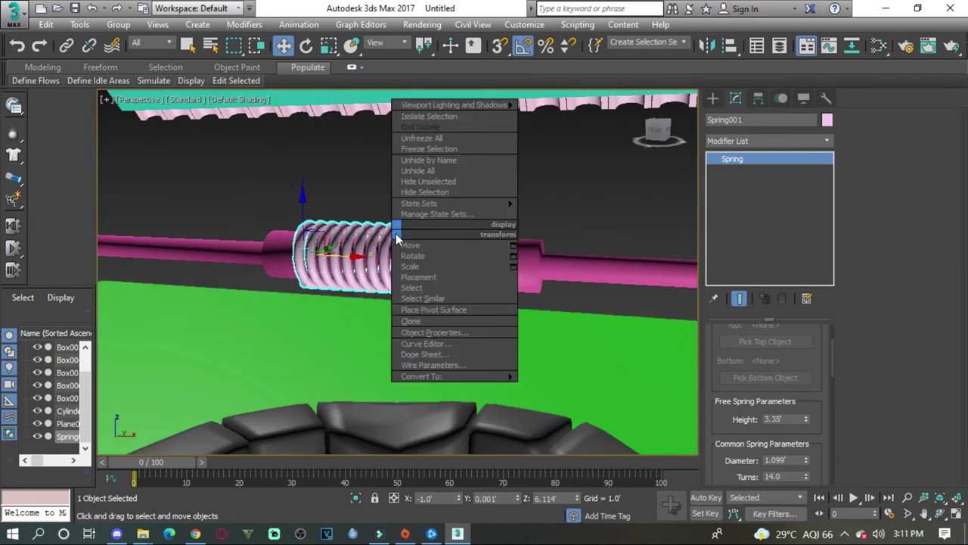
pyautogui.click(575, 365)
pyautogui.click(728, 349)
pyautogui.scroll(-3, 543, 325)
pyautogui.moveTo(513, 318)
pyautogui.keyDown('alt'); pyautogui.mouseDown(button='middle')
pyautogui.moveTo(601, 284)
pyautogui.moveTo(564, 288)
pyautogui.moveTo(577, 266)
pyautogui.mouseUp(button='middle'); pyautogui.keyUp('alt')
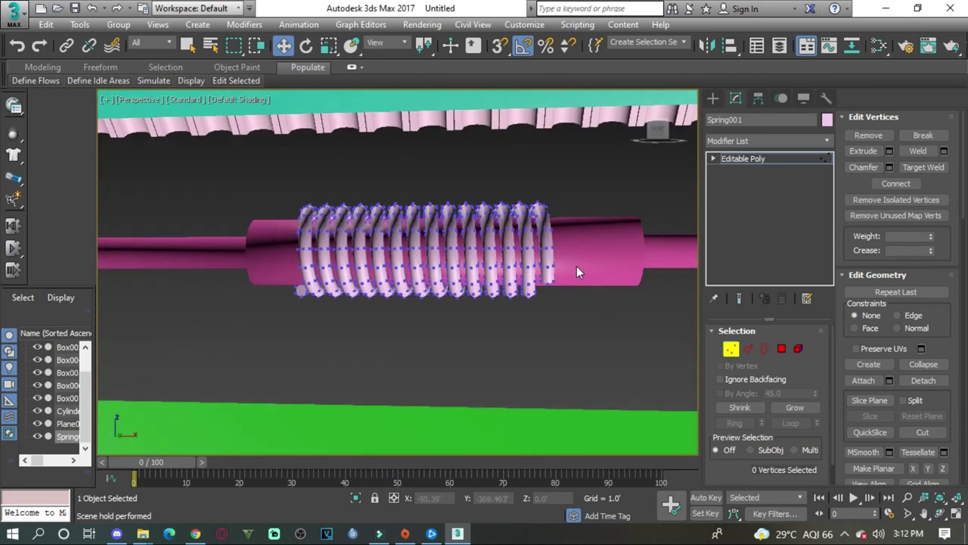
pyautogui.moveTo(576, 265); pyautogui.dragTo(543, 299)
pyautogui.moveTo(543, 299)
pyautogui.keyDown('alt'); pyautogui.mouseDown(button='middle')
pyautogui.moveTo(582, 282)
pyautogui.moveTo(547, 234)
pyautogui.mouseUp(button='middle'); pyautogui.keyUp('alt')
pyautogui.click(594, 283)
pyautogui.moveTo(547, 234); pyautogui.dragTo(544, 340)
pyautogui.moveTo(544, 341)
pyautogui.keyDown('alt'); pyautogui.mouseDown(button='middle')
pyautogui.moveTo(505, 342)
pyautogui.moveTo(472, 379)
pyautogui.moveTo(595, 343)
pyautogui.moveTo(464, 256)
pyautogui.moveTo(470, 292)
pyautogui.mouseUp(button='middle'); pyautogui.keyUp('alt')
# - Colour the coil polygons brown and pick the crank axle for recolouring
pyautogui.press('4')
pyautogui.moveTo(410, 222)
pyautogui.keyDown('alt'); pyautogui.mouseDown(button='middle')
pyautogui.moveTo(553, 326)
pyautogui.moveTo(433, 342)
pyautogui.moveTo(432, 368)
pyautogui.moveTo(477, 299)
pyautogui.mouseUp(button='middle'); pyautogui.keyUp('alt')
pyautogui.click(477, 298)
pyautogui.click(827, 120)
pyautogui.click(597, 345)
pyautogui.click(363, 199)
pyautogui.click(827, 120)
# - Make the crank axle grey and both wooden posts tan
pyautogui.doubleClick(485, 304)
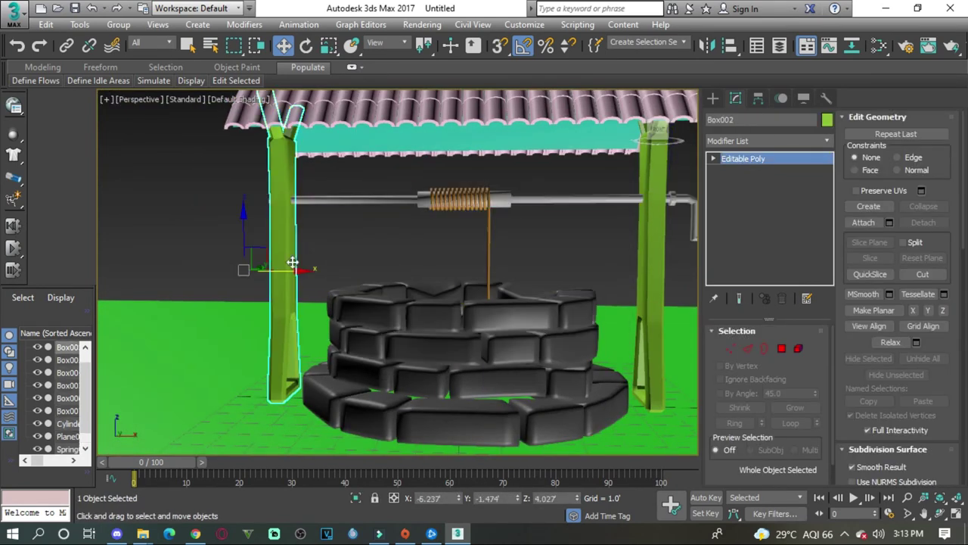
pyautogui.click(292, 262)
pyautogui.keyDown('ctrl'); pyautogui.click(608, 249); pyautogui.keyUp('ctrl')
pyautogui.click(826, 120)
pyautogui.click(389, 224)
pyautogui.click(556, 345)
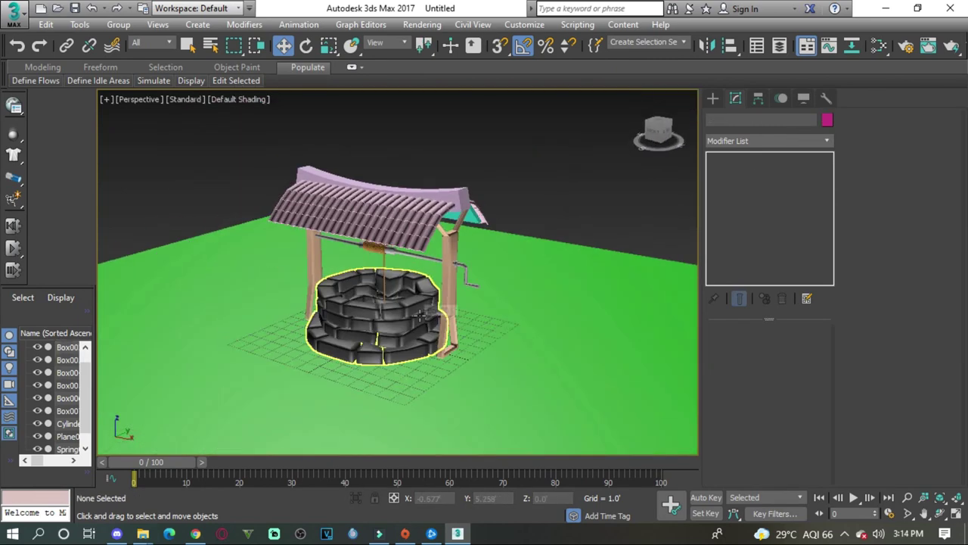